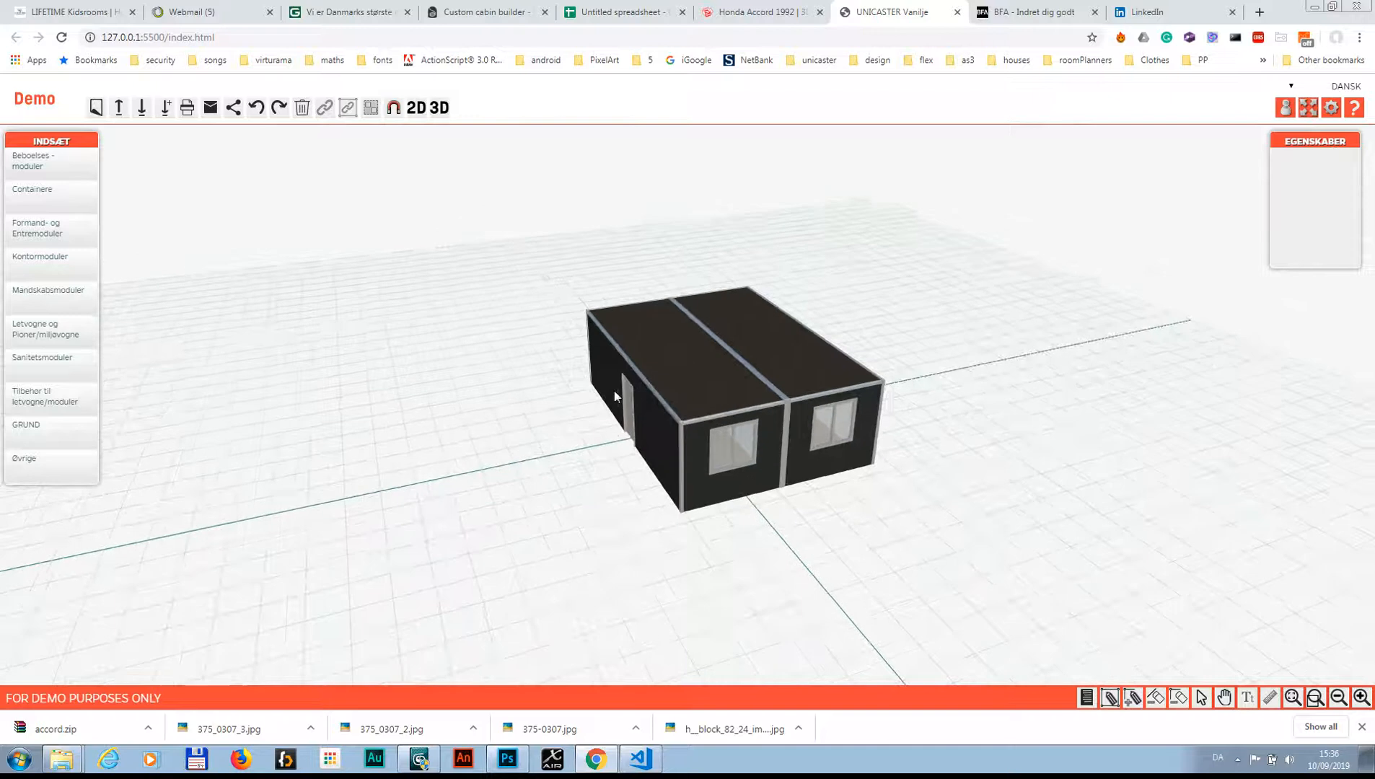
Add a Standard office module beside the two existing modules and stack another on top of the middle one
click(66, 271)
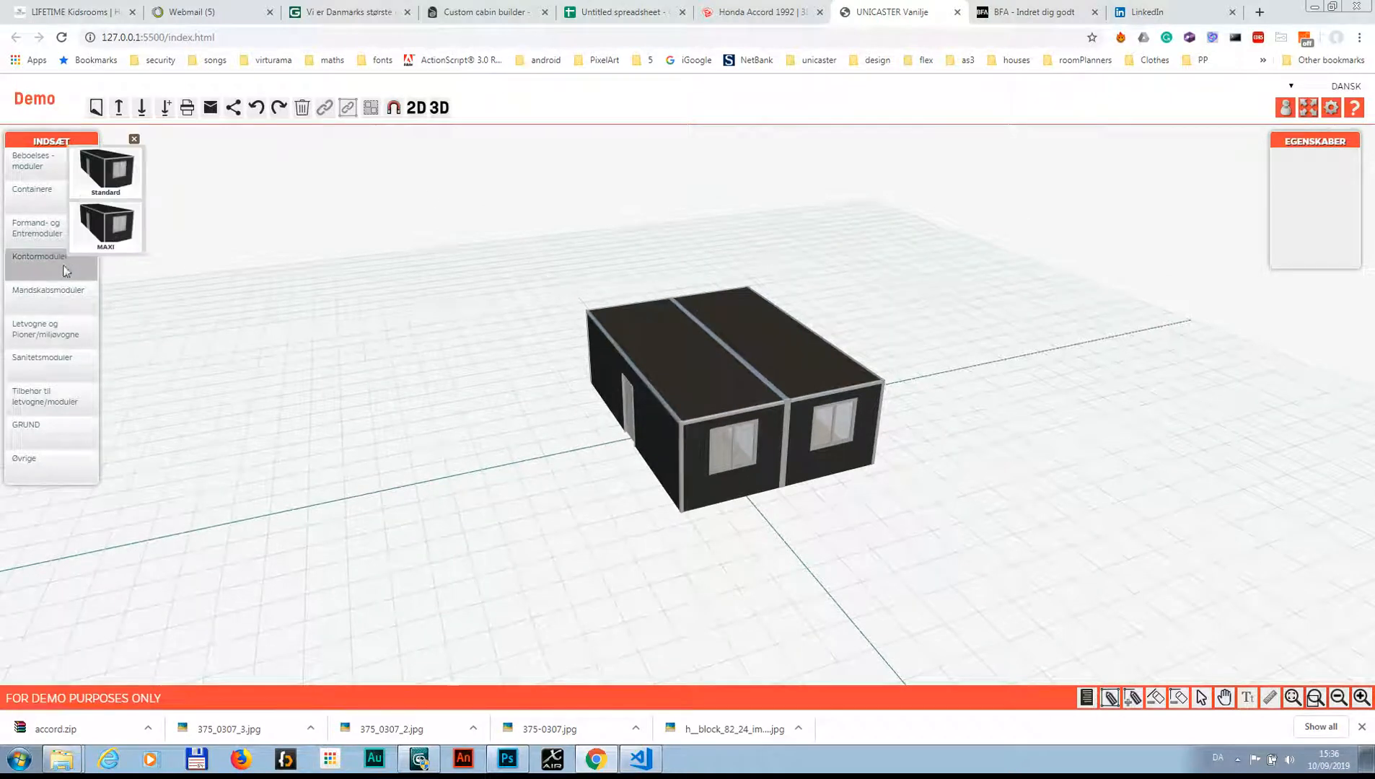
drag(114, 178, 553, 443)
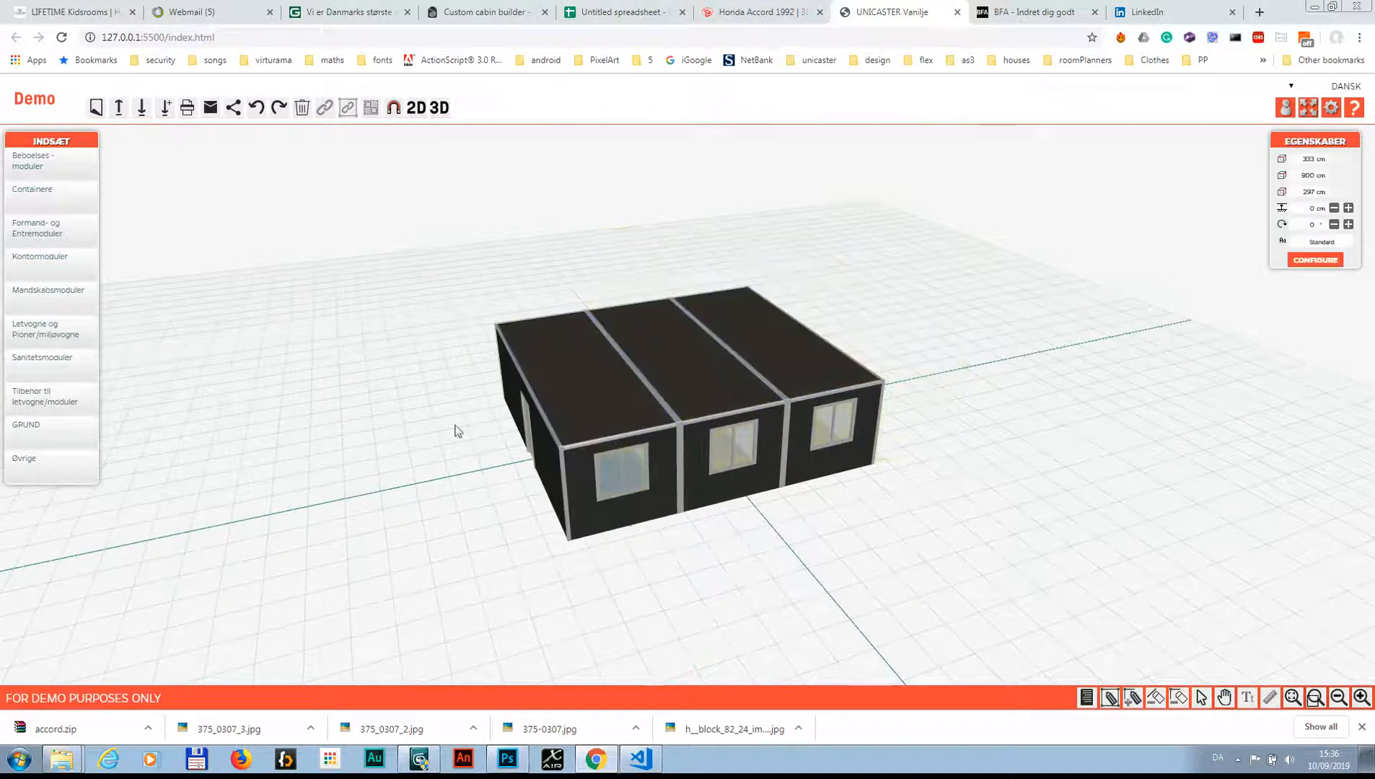
click(42, 268)
drag(102, 188, 718, 335)
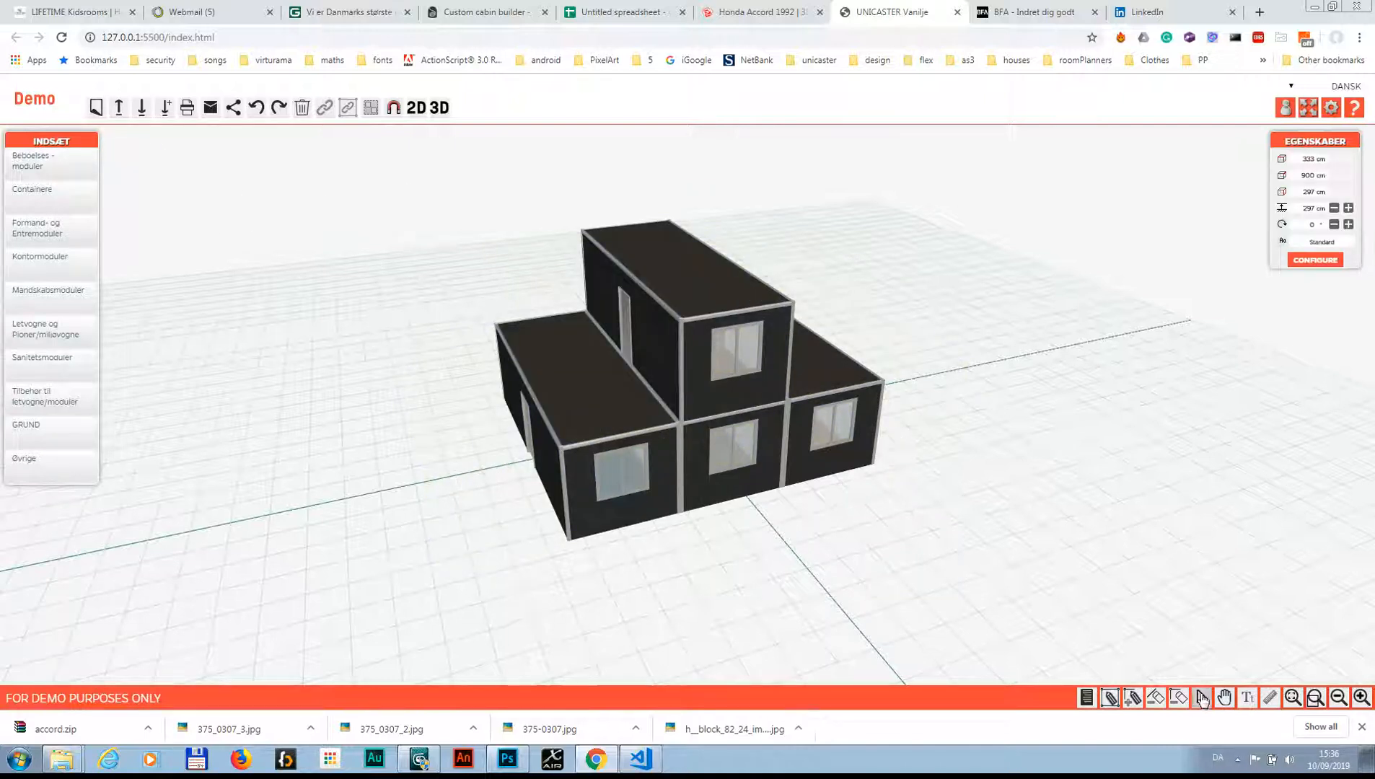
Configure the newly added ground-floor end module, previewing the green exterior surface and setting it back to black
click(625, 472)
click(1324, 269)
drag(411, 375, 919, 474)
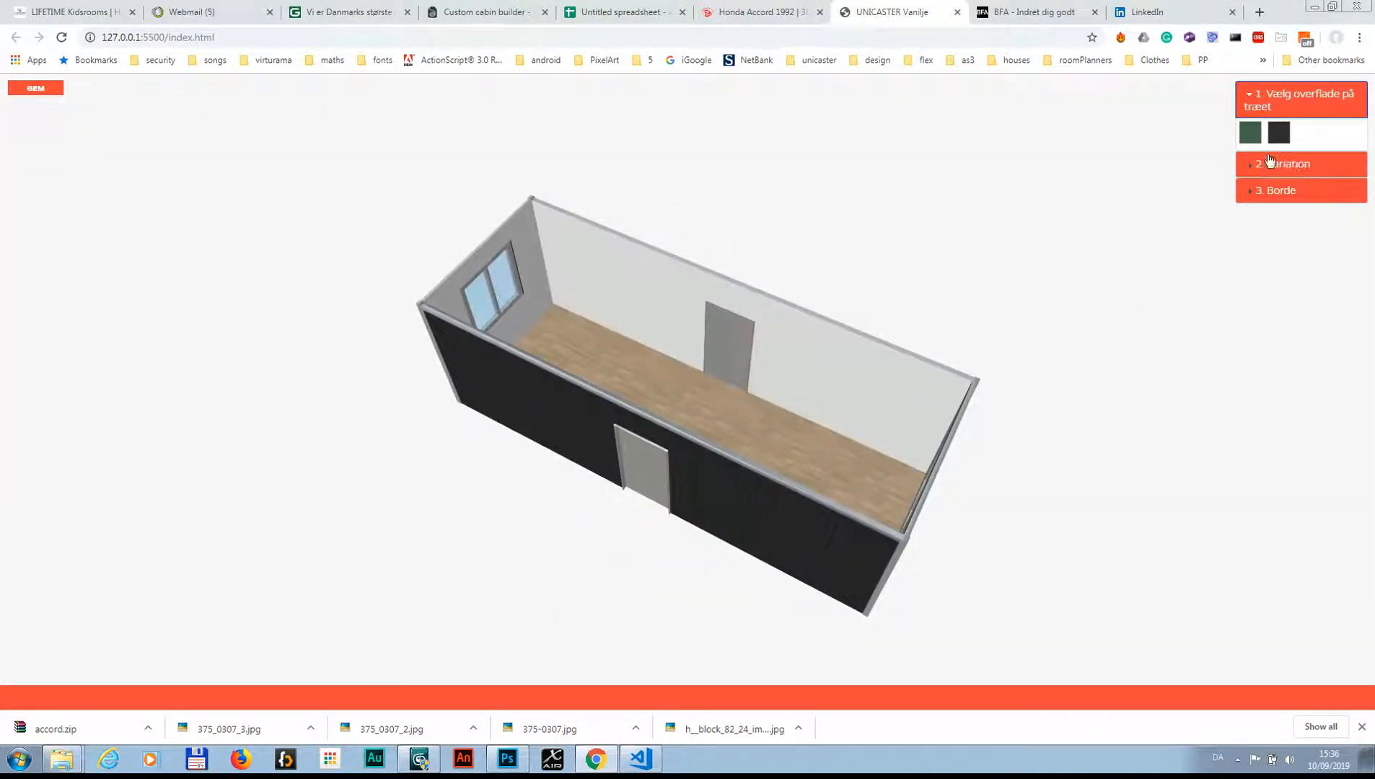
click(1250, 135)
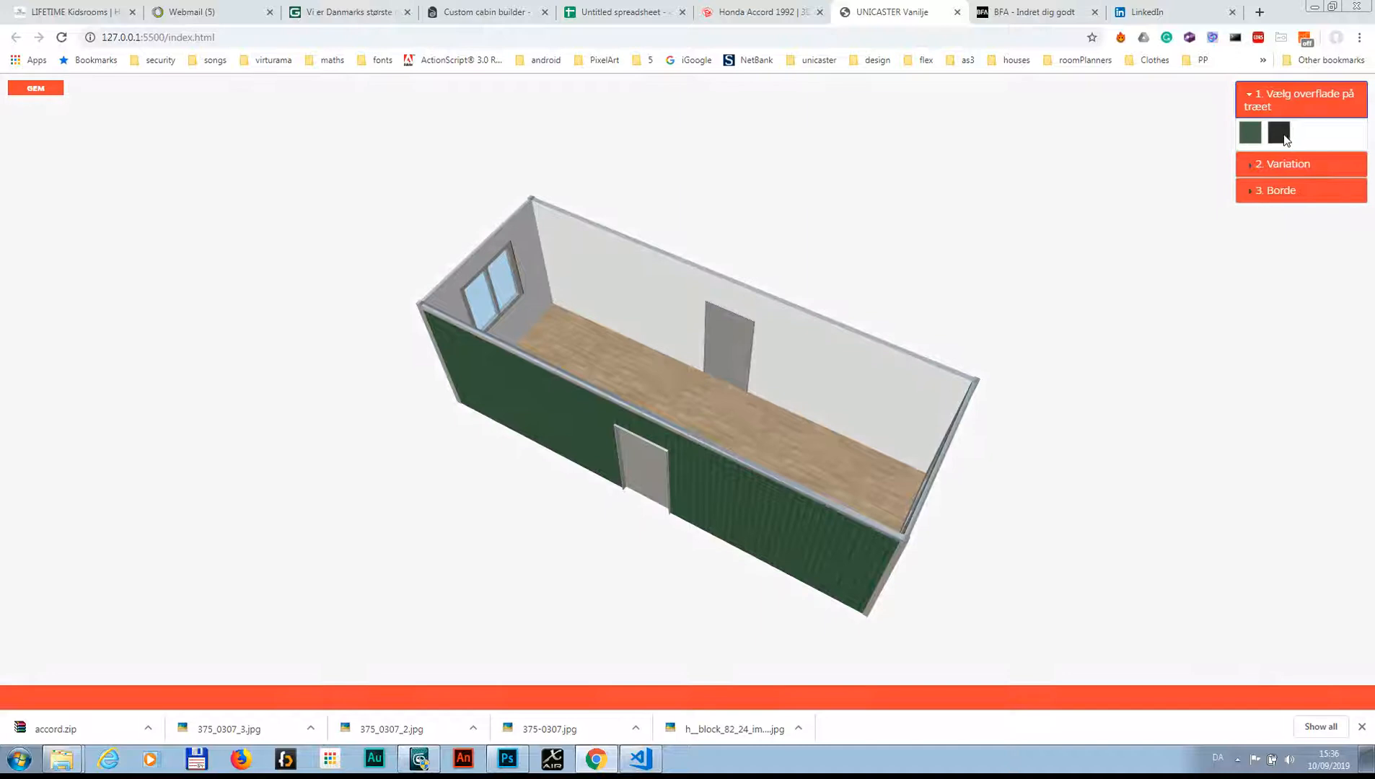
click(1284, 137)
Choose the module's third layout variation, with two partition walls and a central entrance corridor, after trying the second one
click(1303, 169)
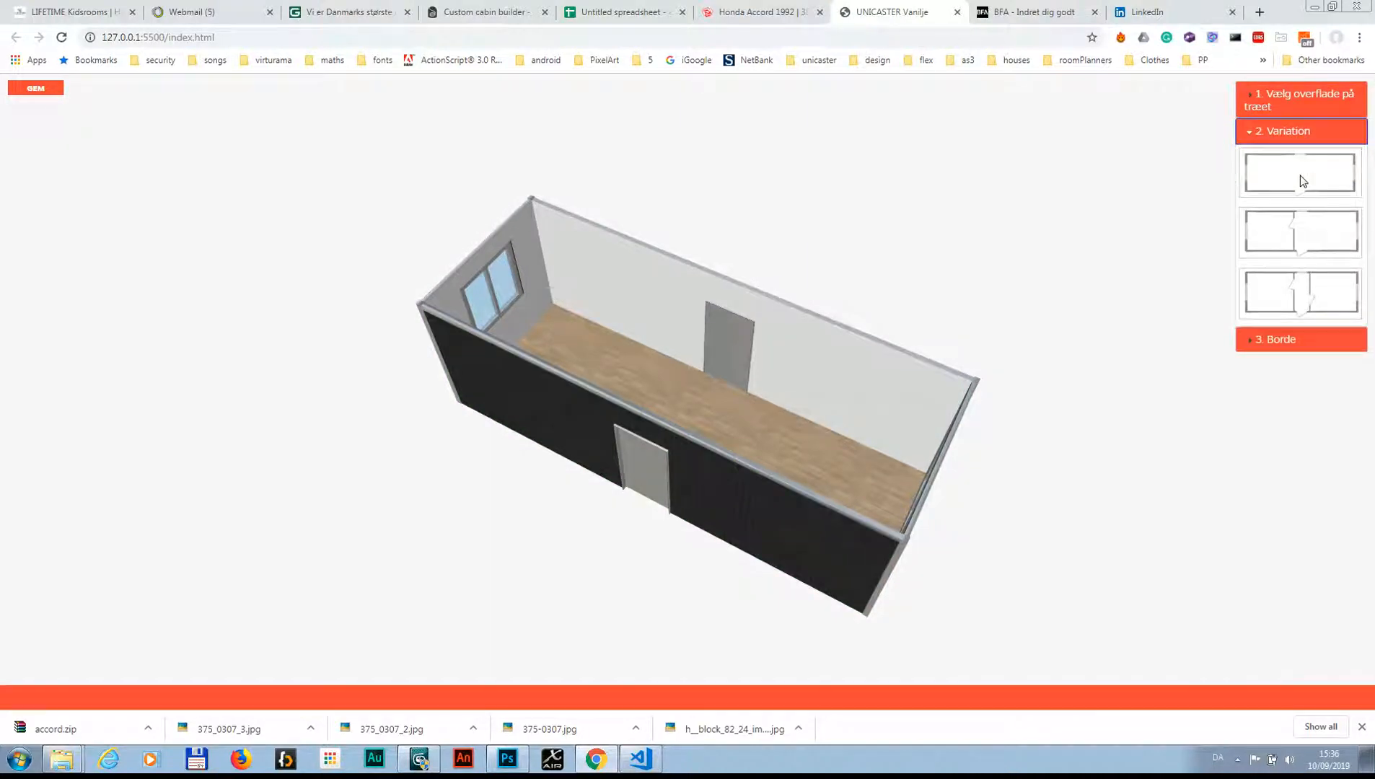
click(1300, 238)
click(1306, 289)
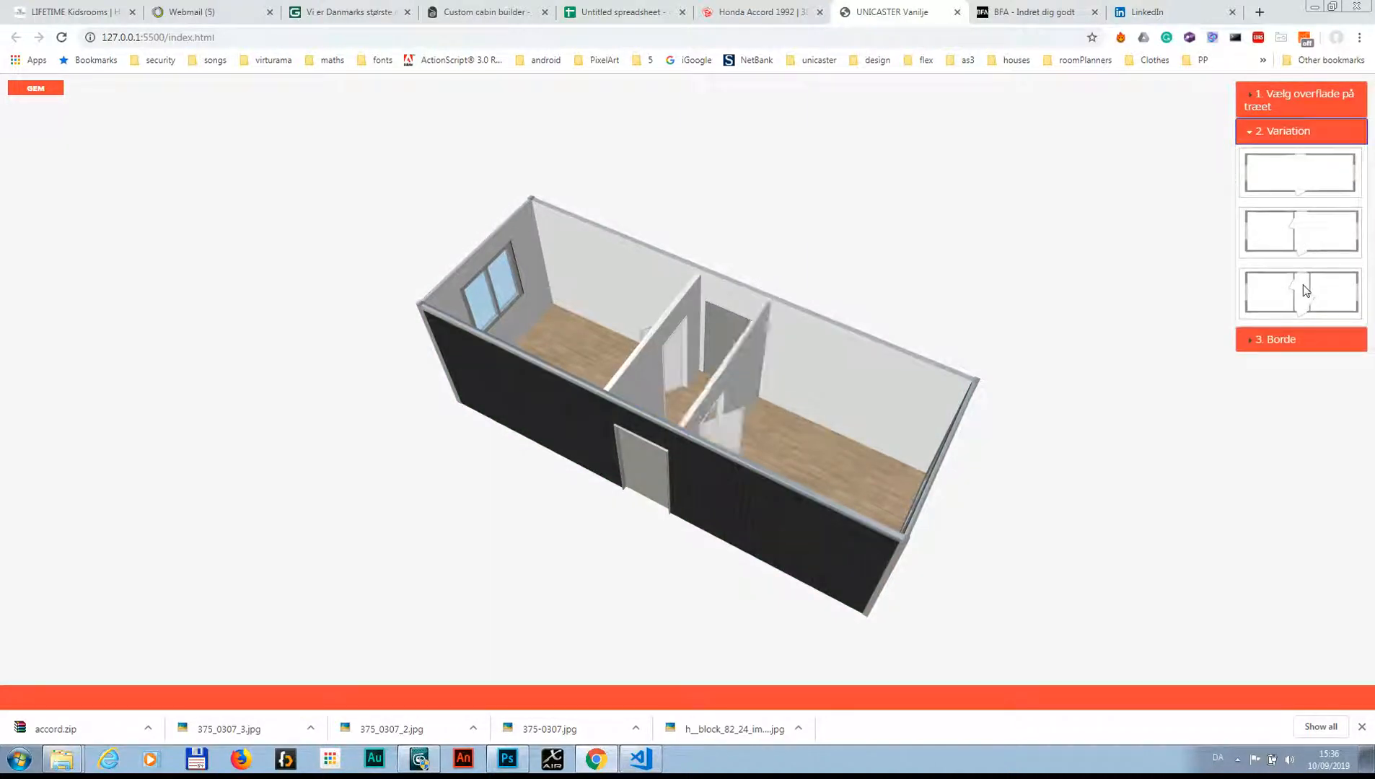
drag(868, 236, 755, 239)
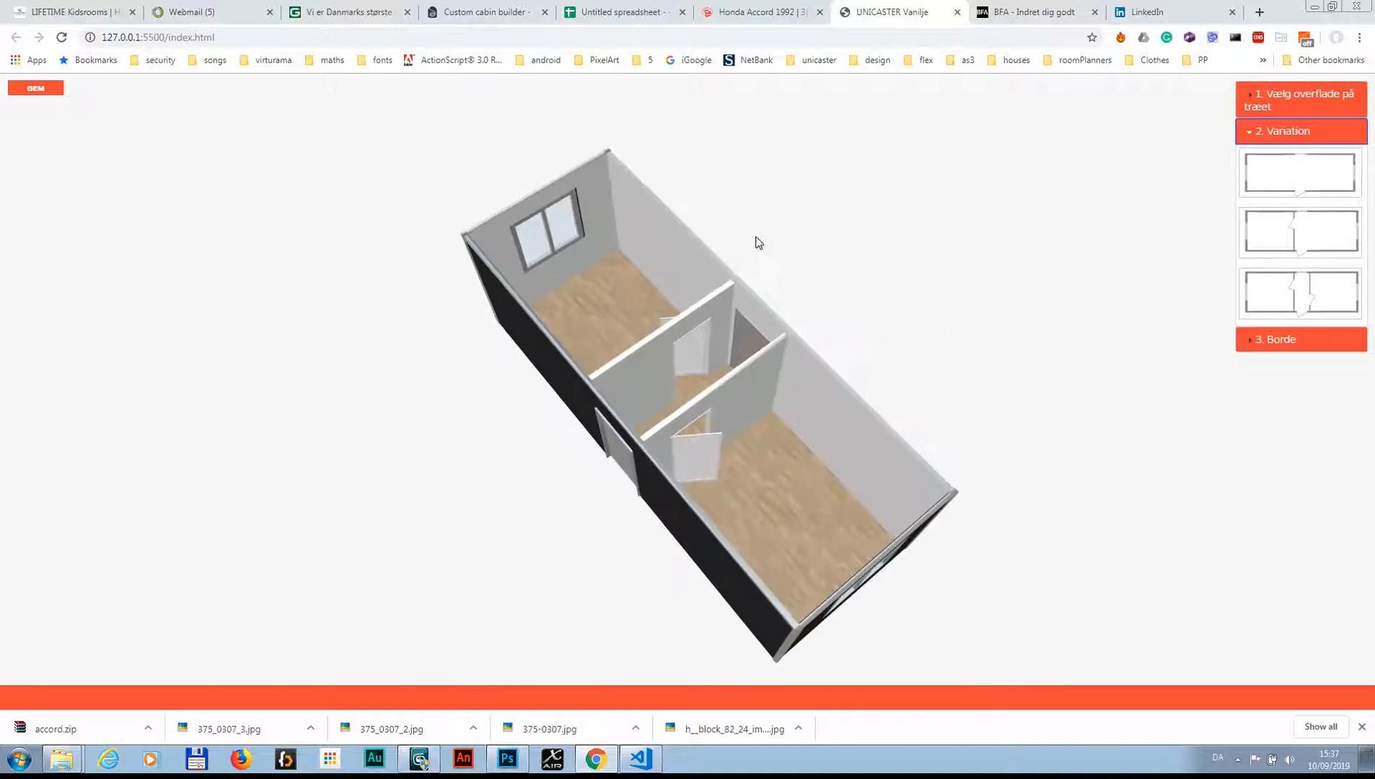
Place a table set with four chairs in each end room and save the module configuration
click(1289, 345)
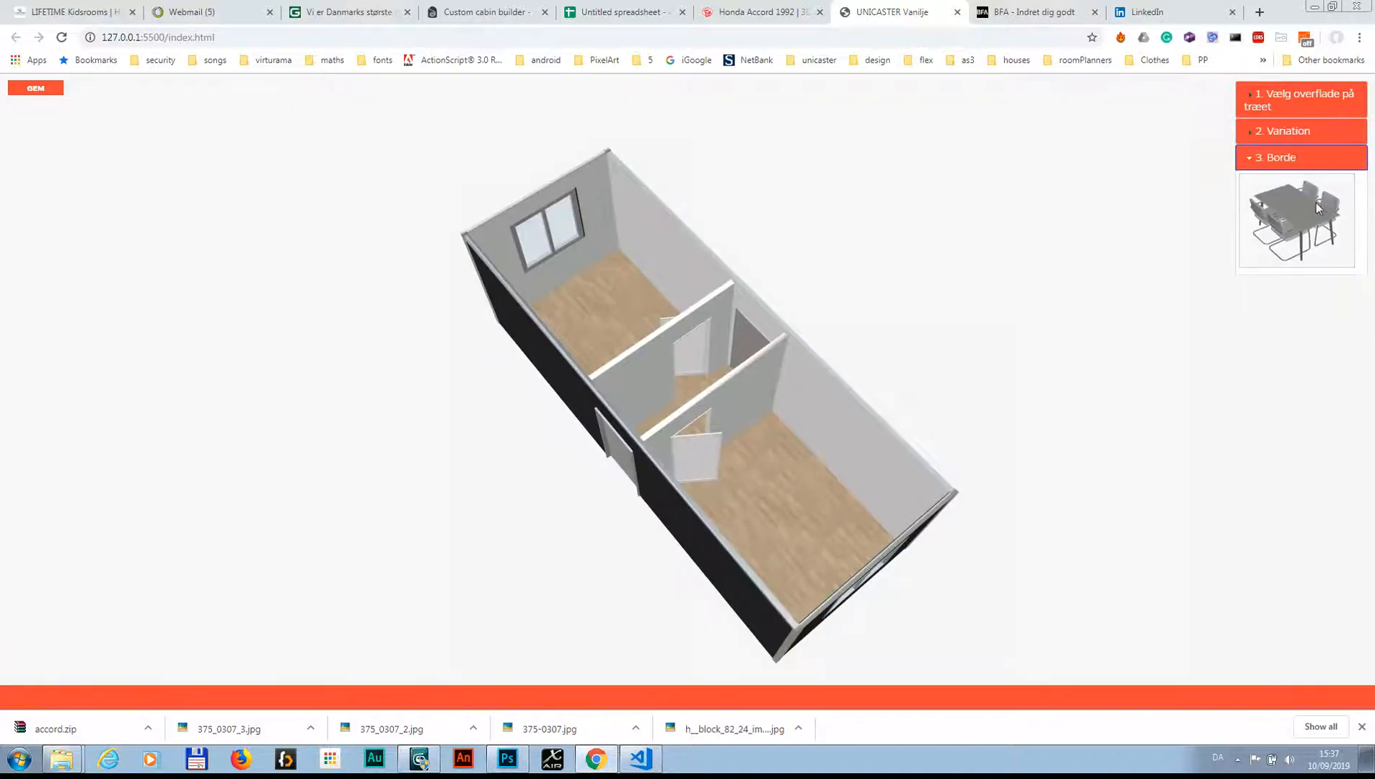
drag(1318, 209, 786, 525)
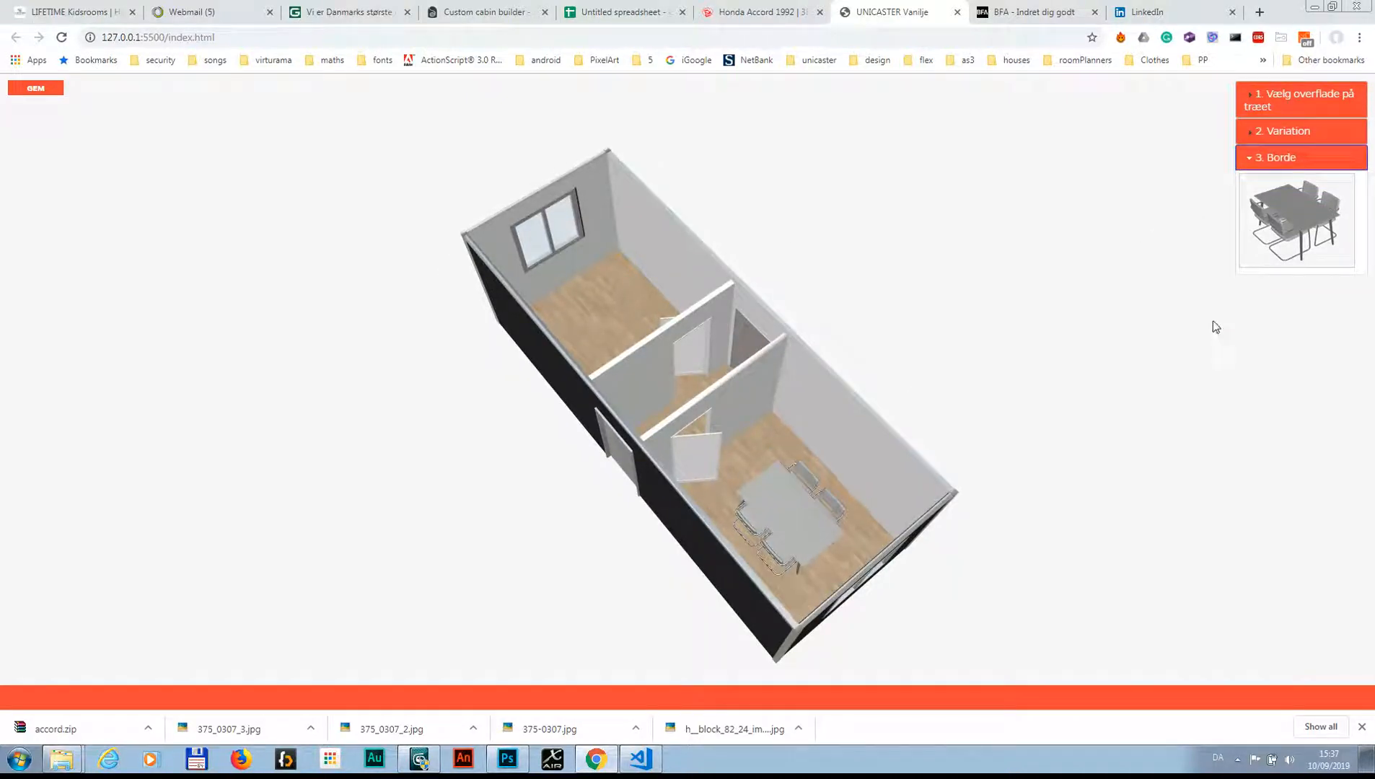
drag(1284, 235, 1151, 411)
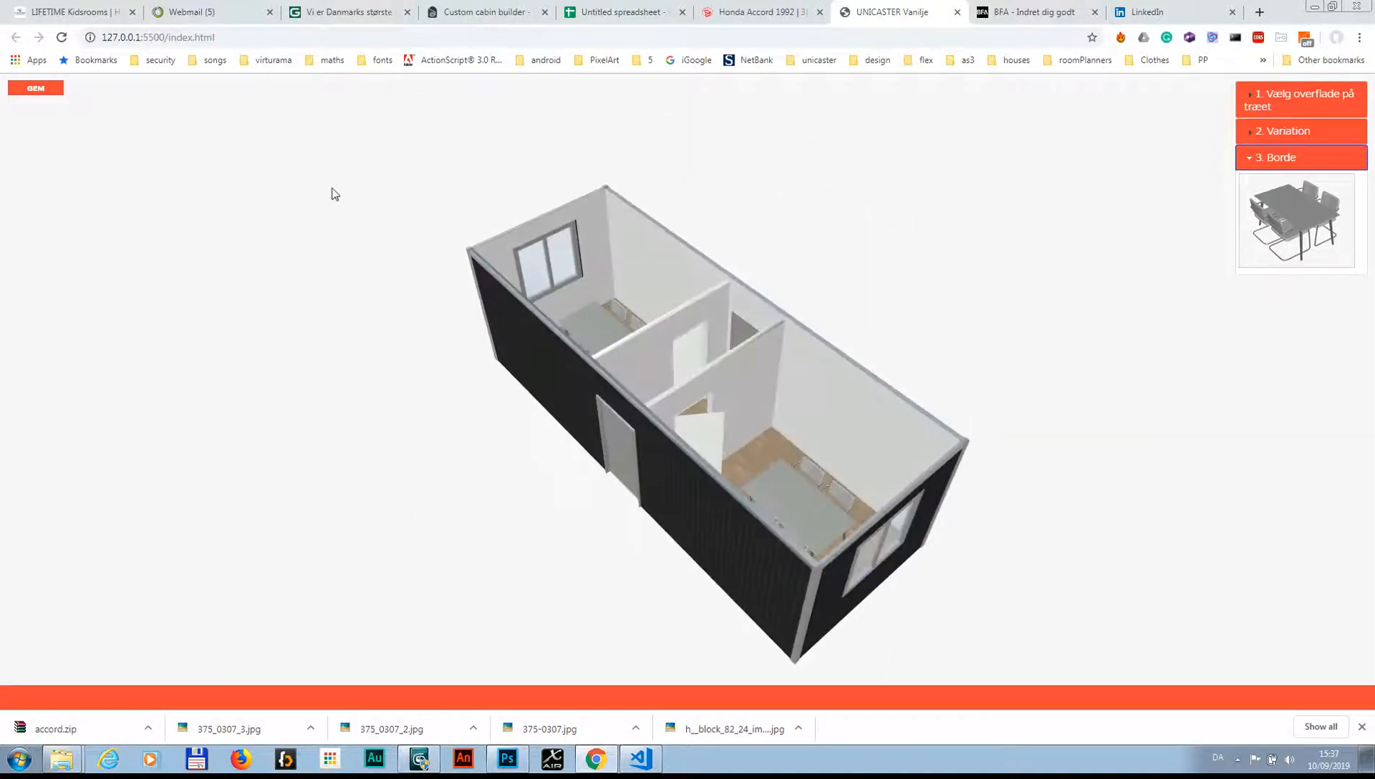
click(47, 90)
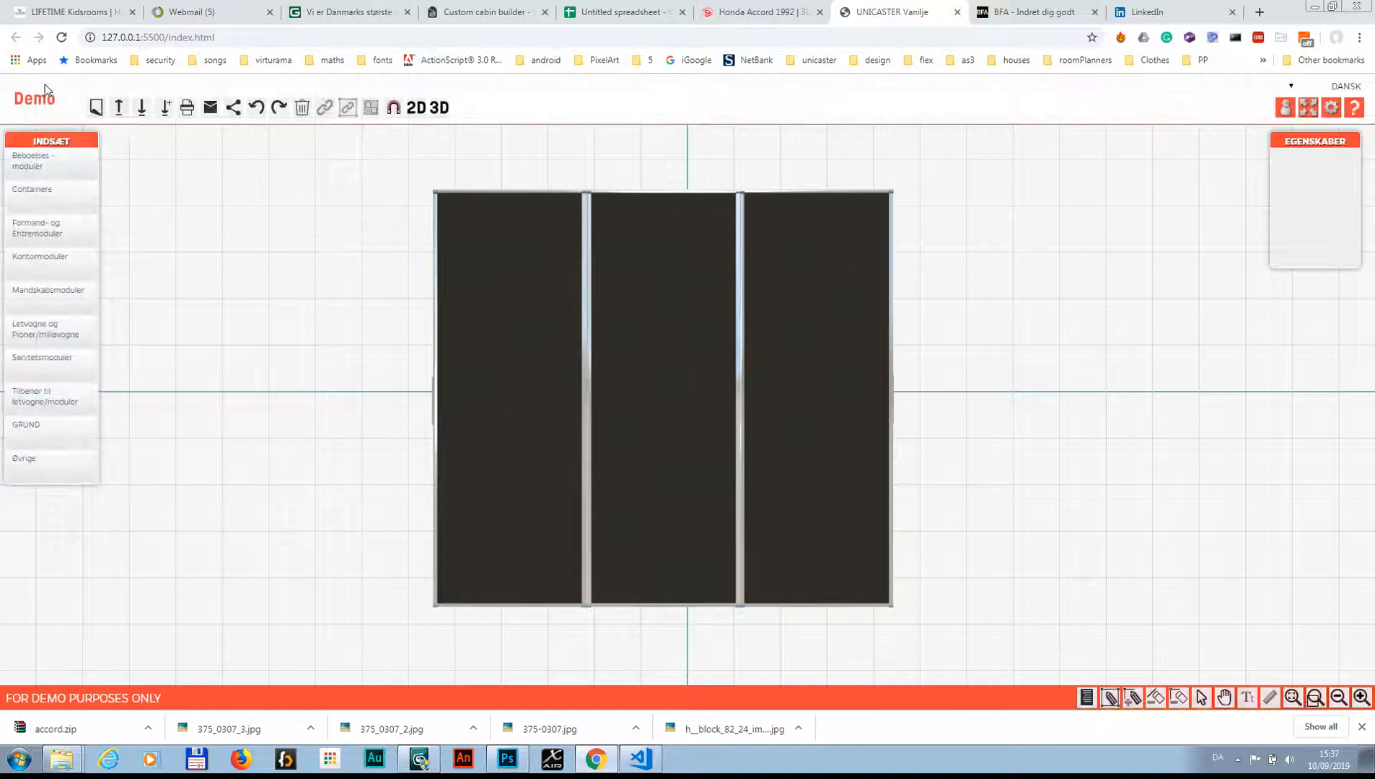
click(439, 108)
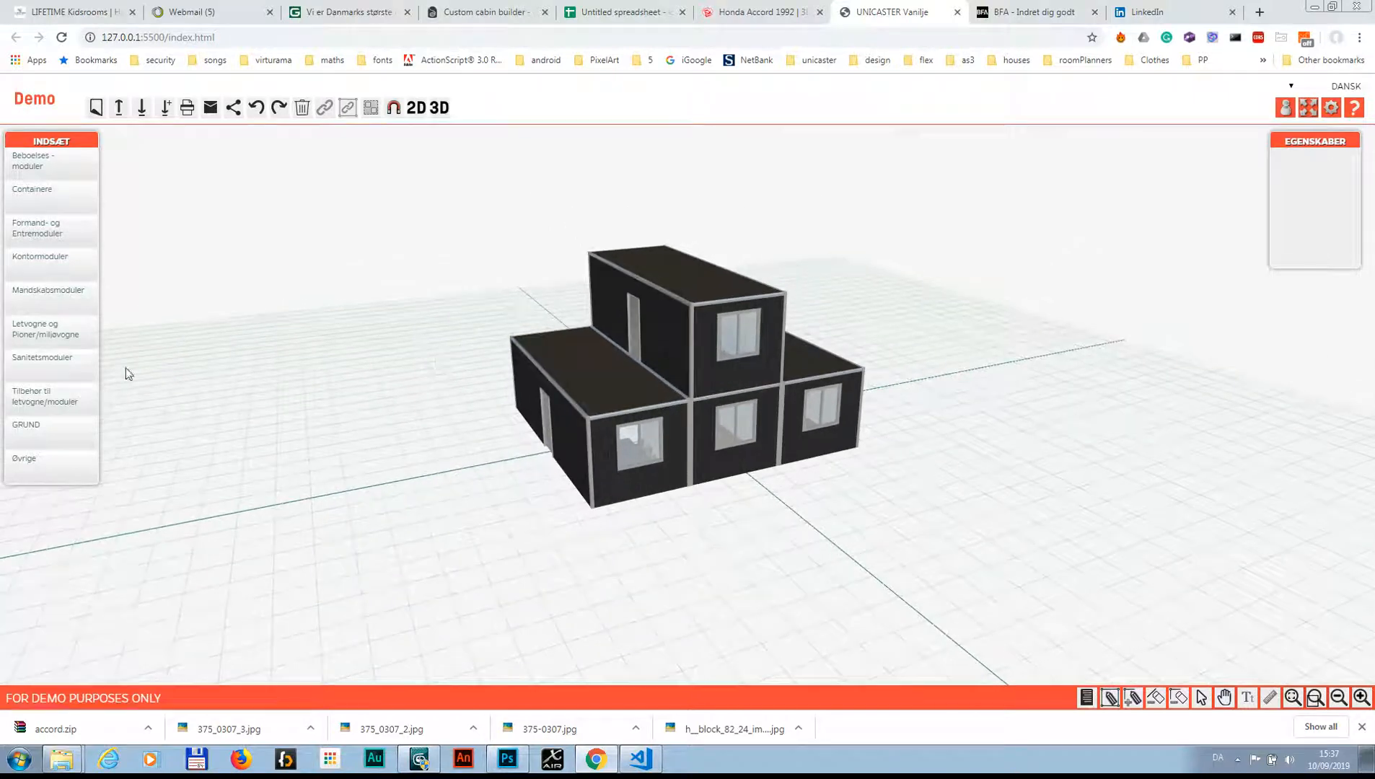
Complete the upper floor by stacking Standard office modules on both sides of the existing upper module
click(44, 263)
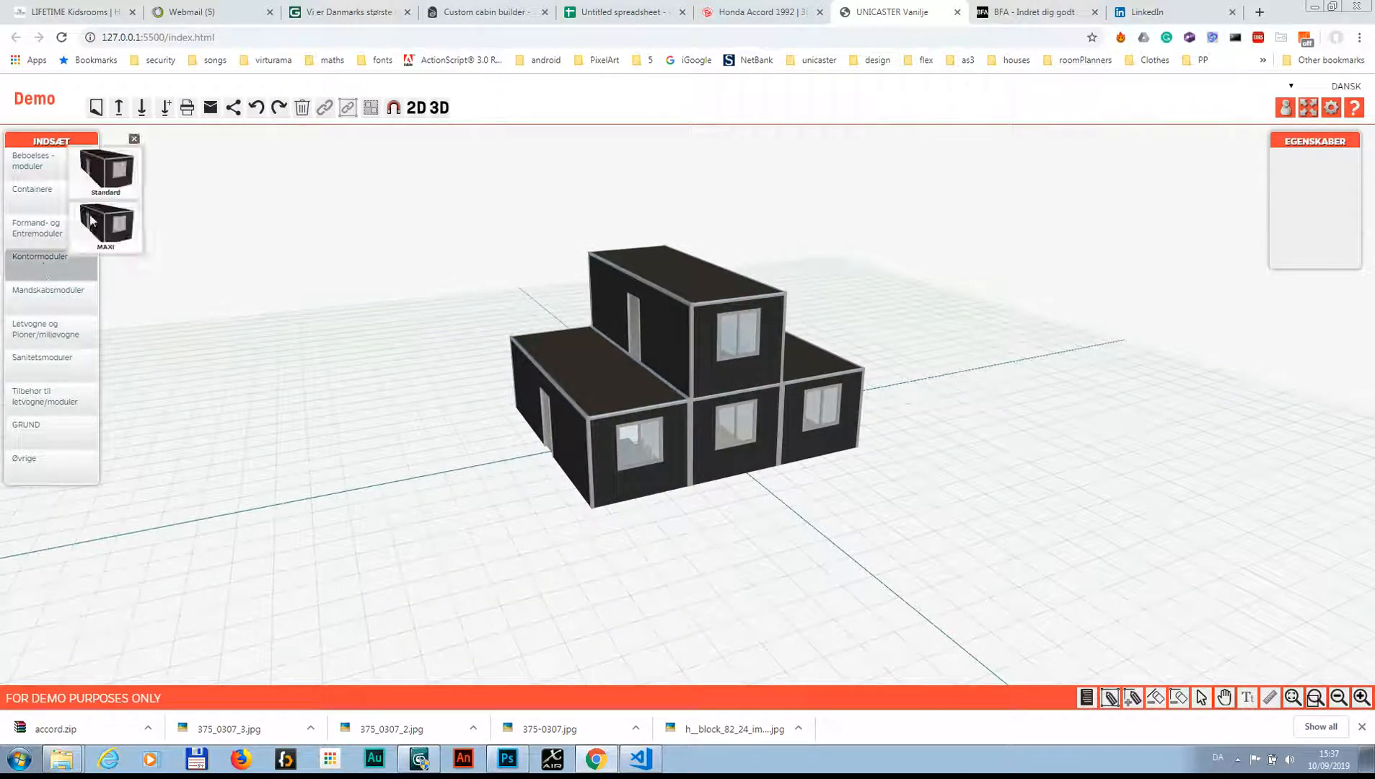
drag(107, 199, 583, 366)
click(73, 266)
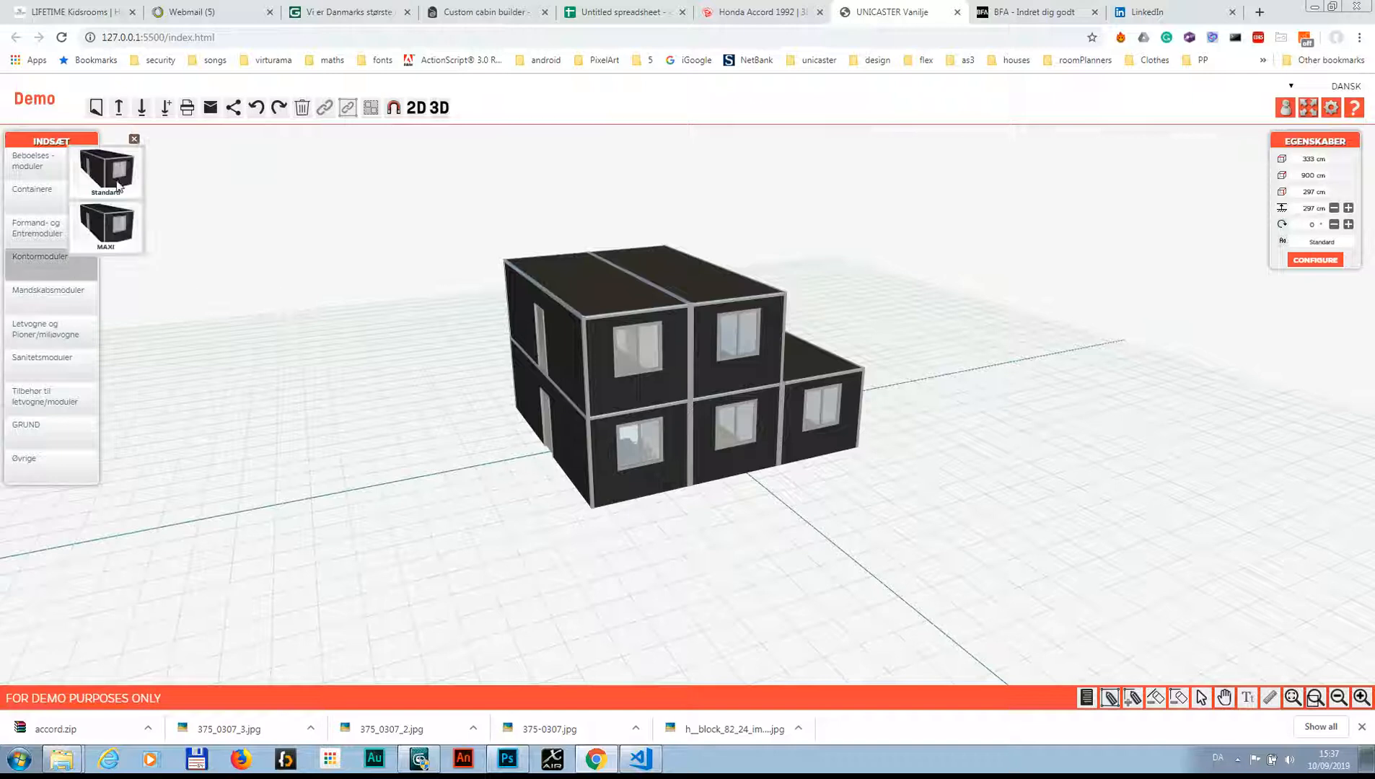
drag(117, 183, 822, 368)
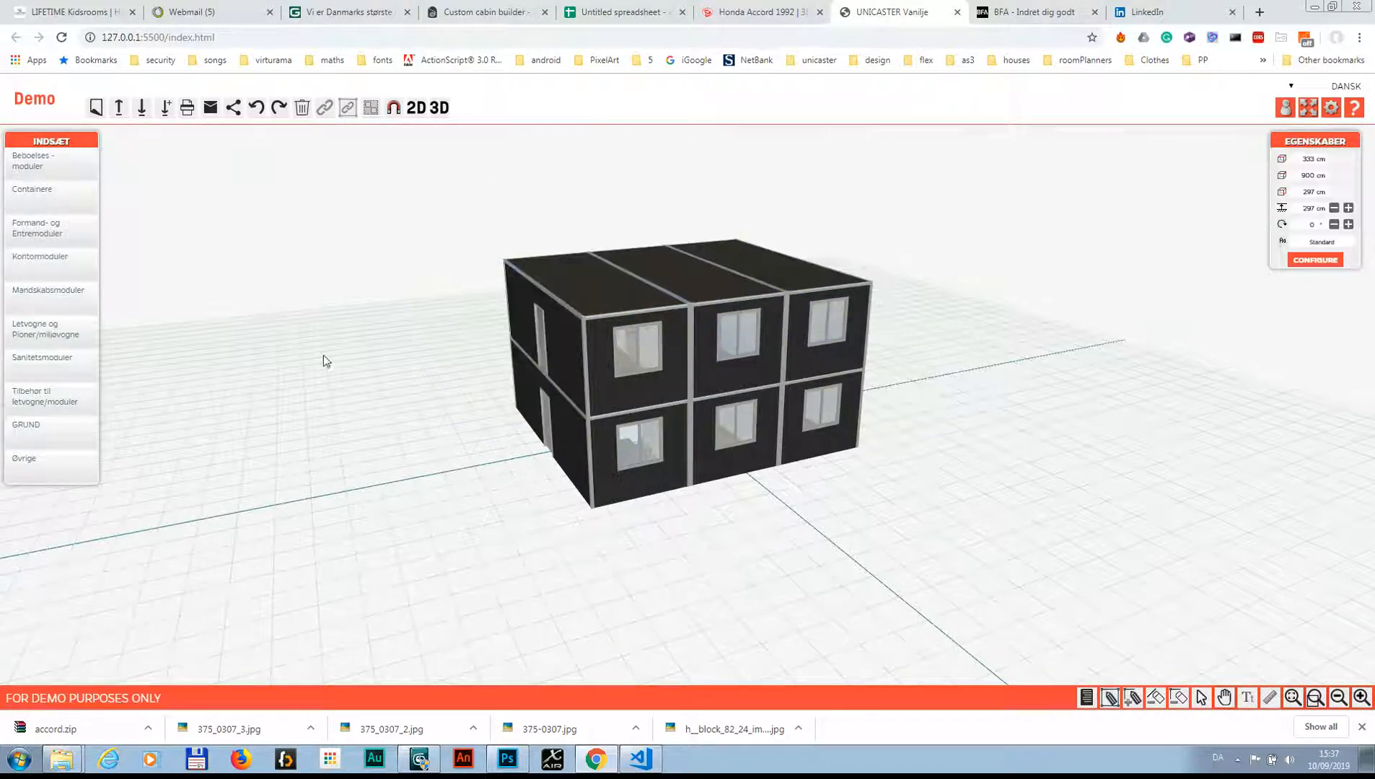
Extend the ground floor with two Standard office modules at the end opposite the configured module
click(49, 227)
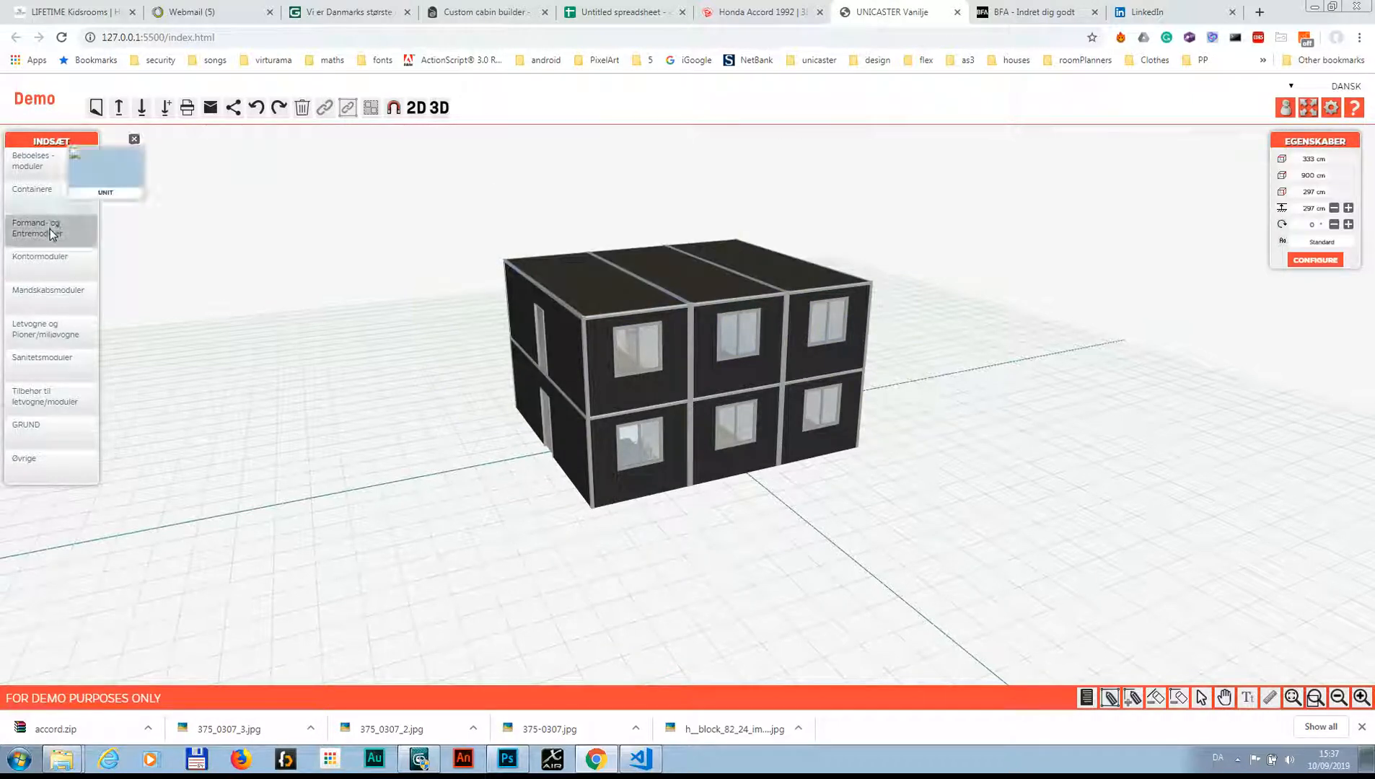
click(61, 263)
drag(93, 190, 930, 384)
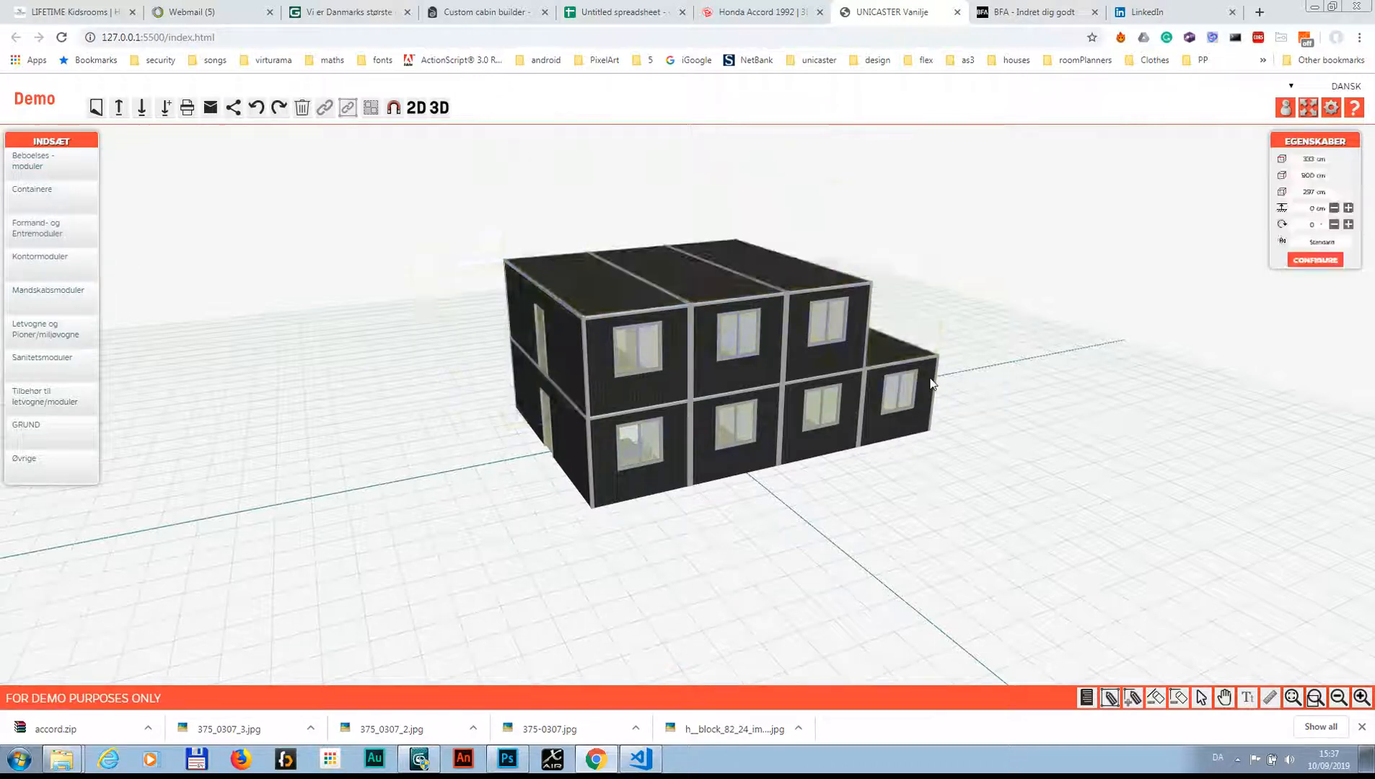
click(49, 259)
drag(123, 194, 970, 386)
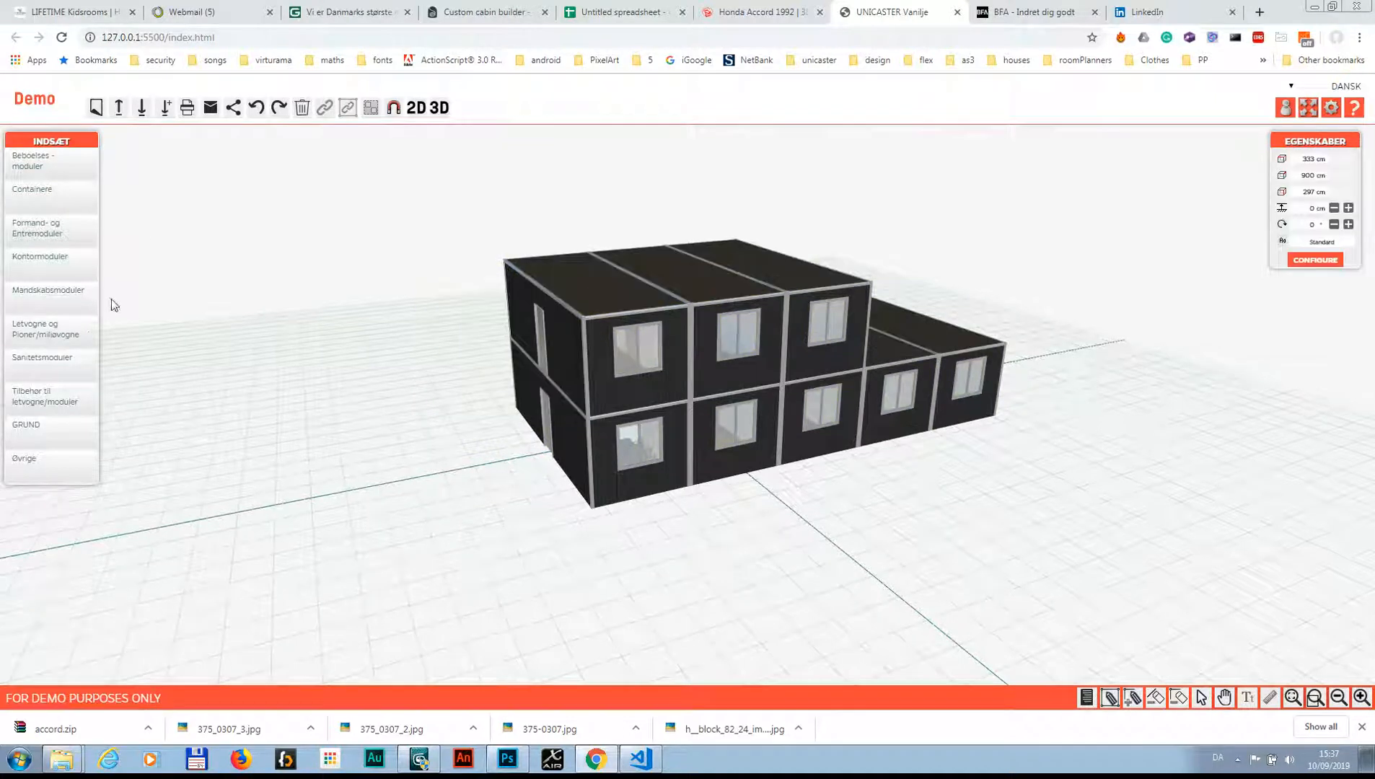
Start a second building in front of the first with two Standard office modules side by side
scroll(279, 361, down, 12)
scroll(278, 361, up, 3)
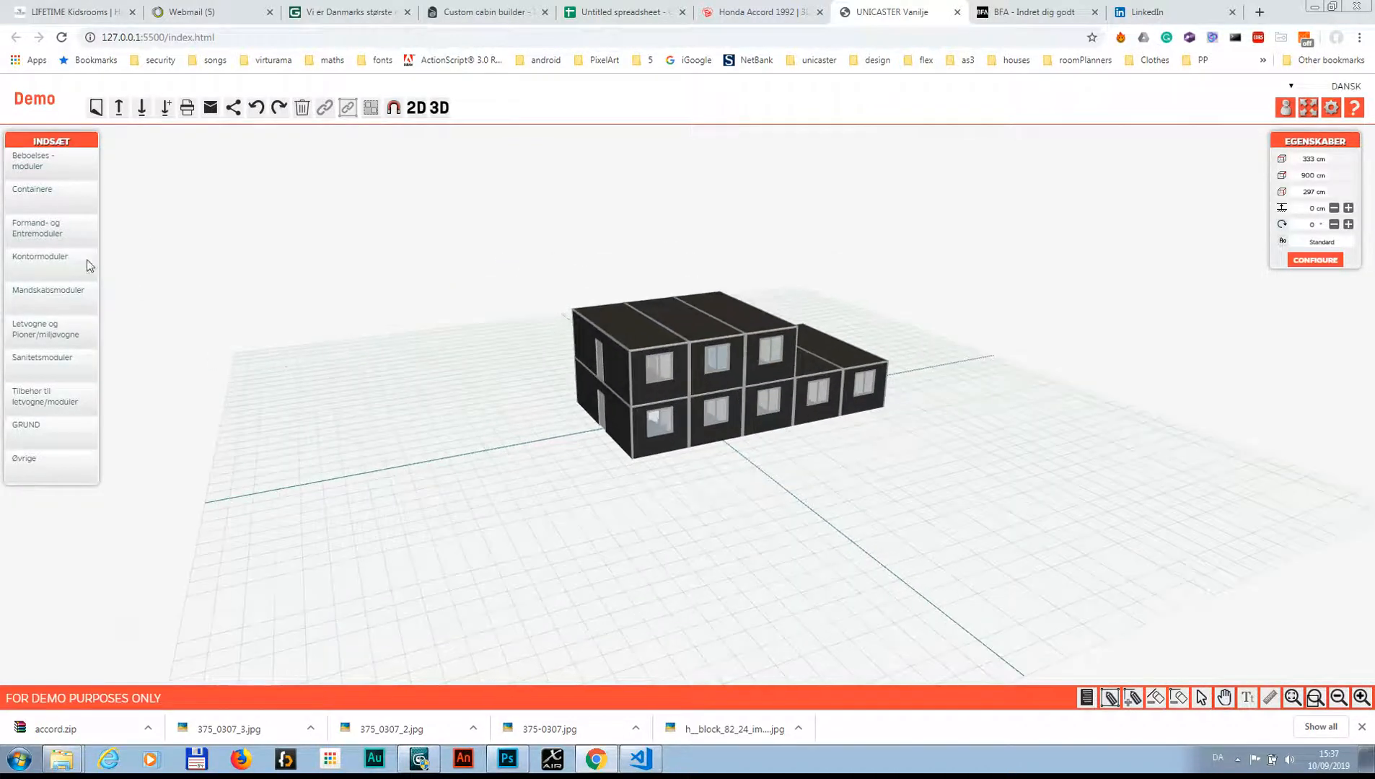
click(70, 271)
drag(105, 164, 764, 543)
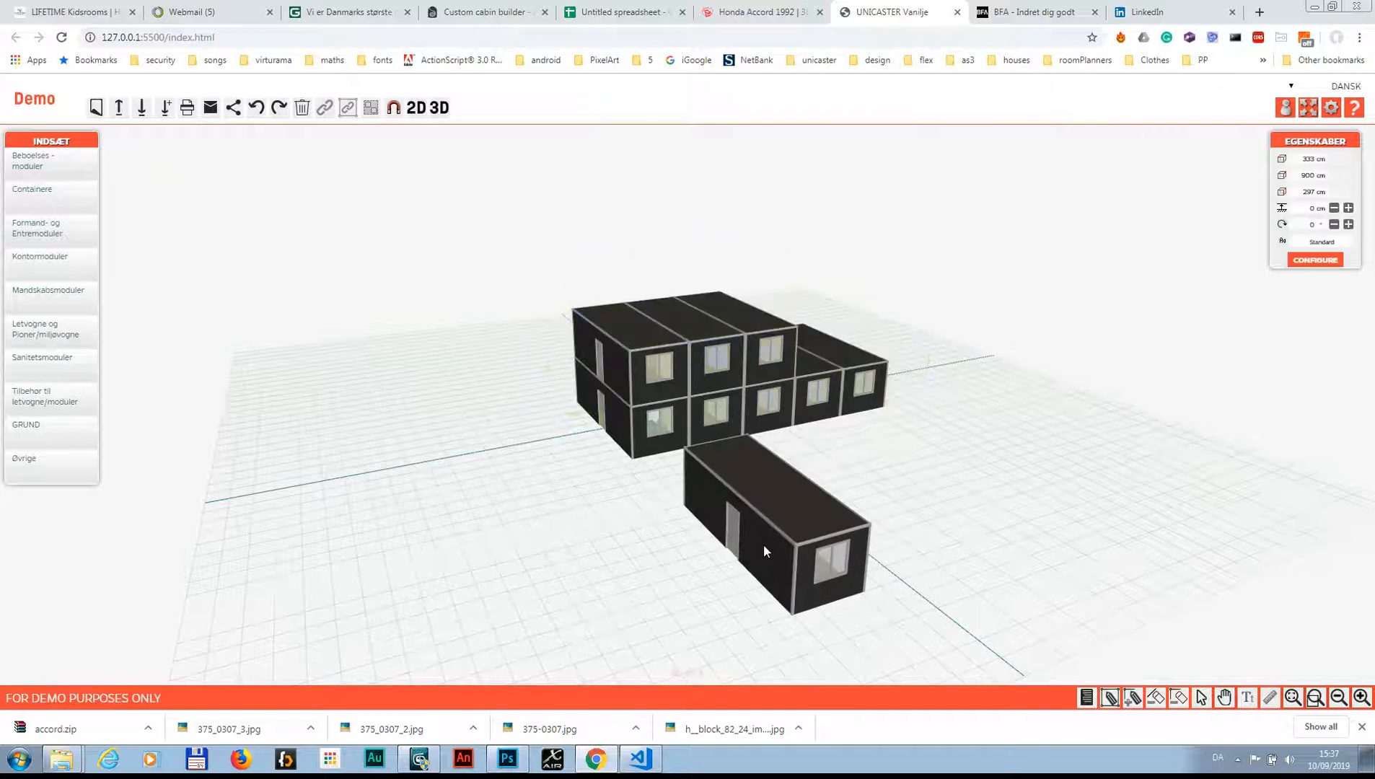
click(80, 277)
drag(121, 192, 882, 499)
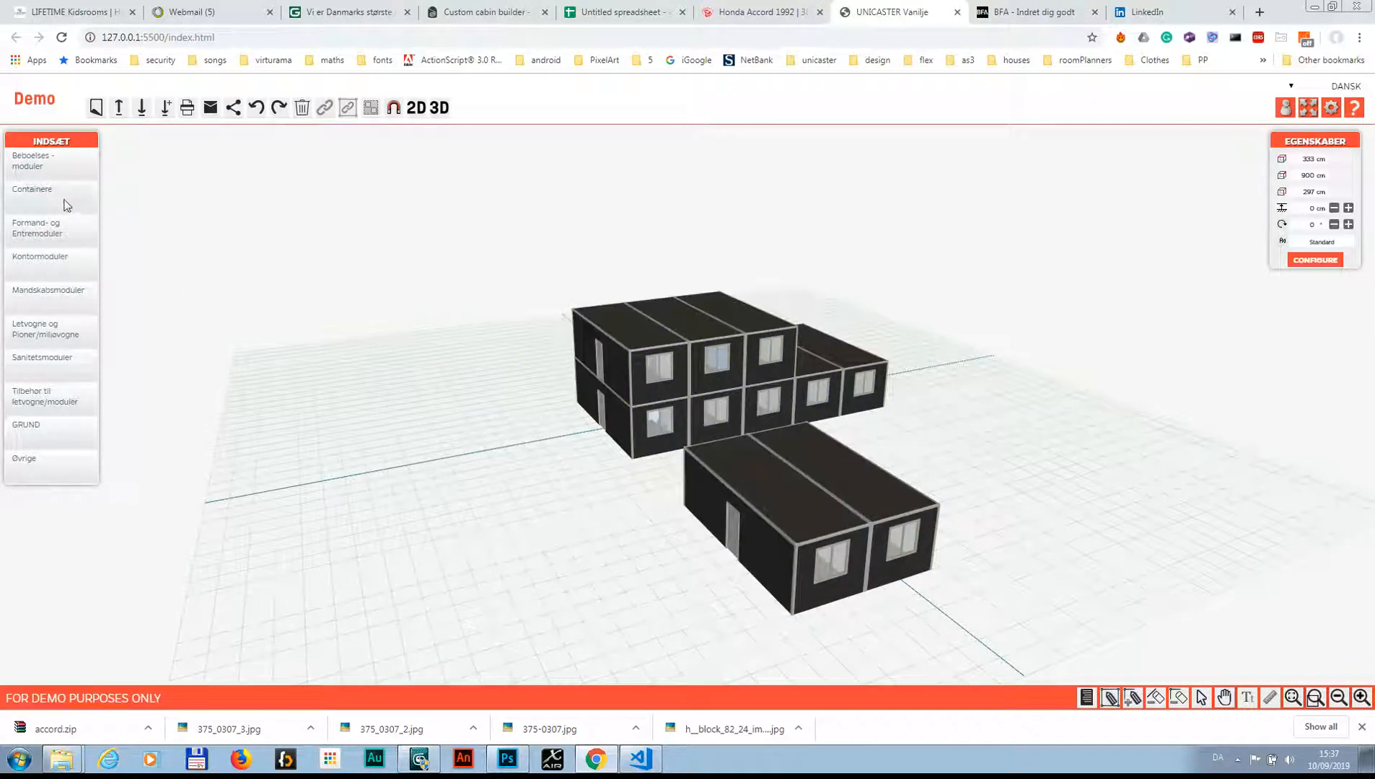
Extend the front row to four Standard office modules and stack another on the end module farthest right
click(40, 227)
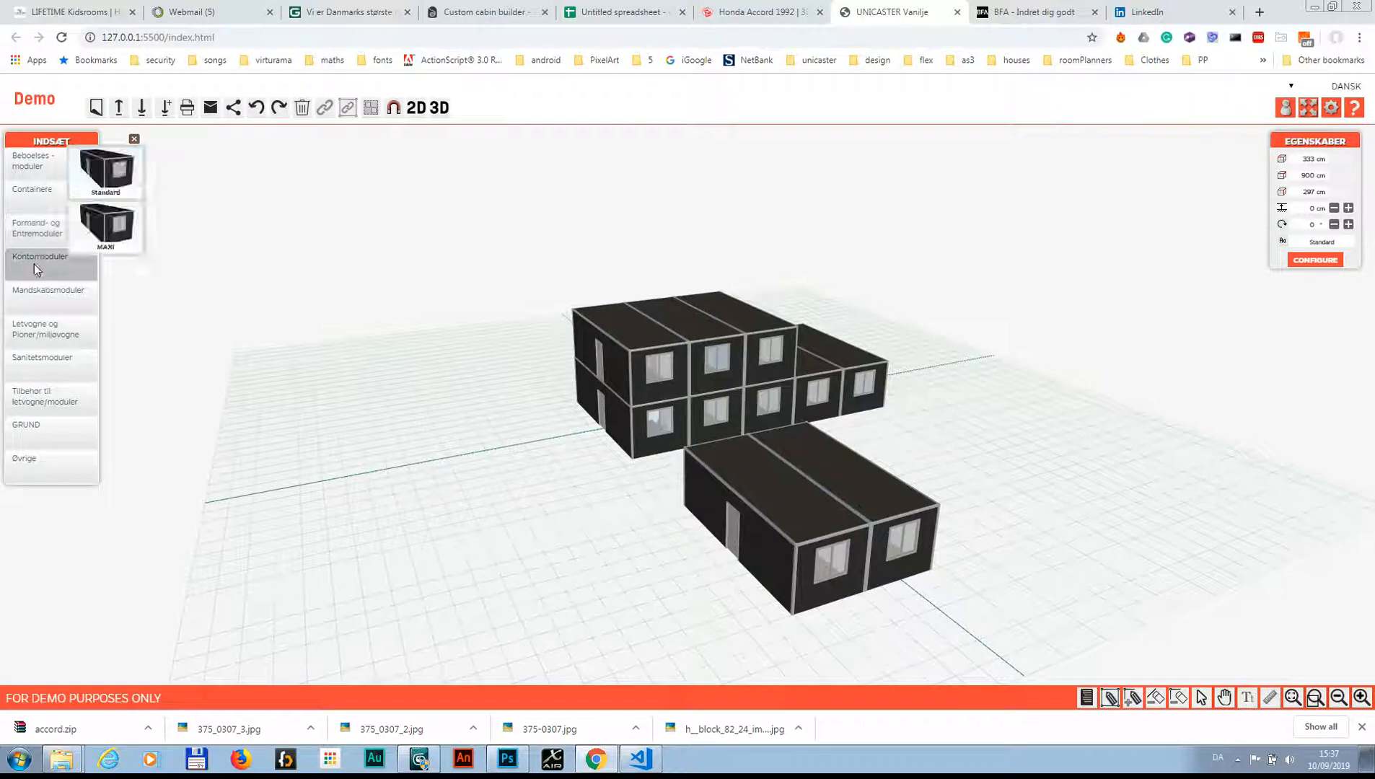
drag(114, 202, 965, 490)
click(59, 267)
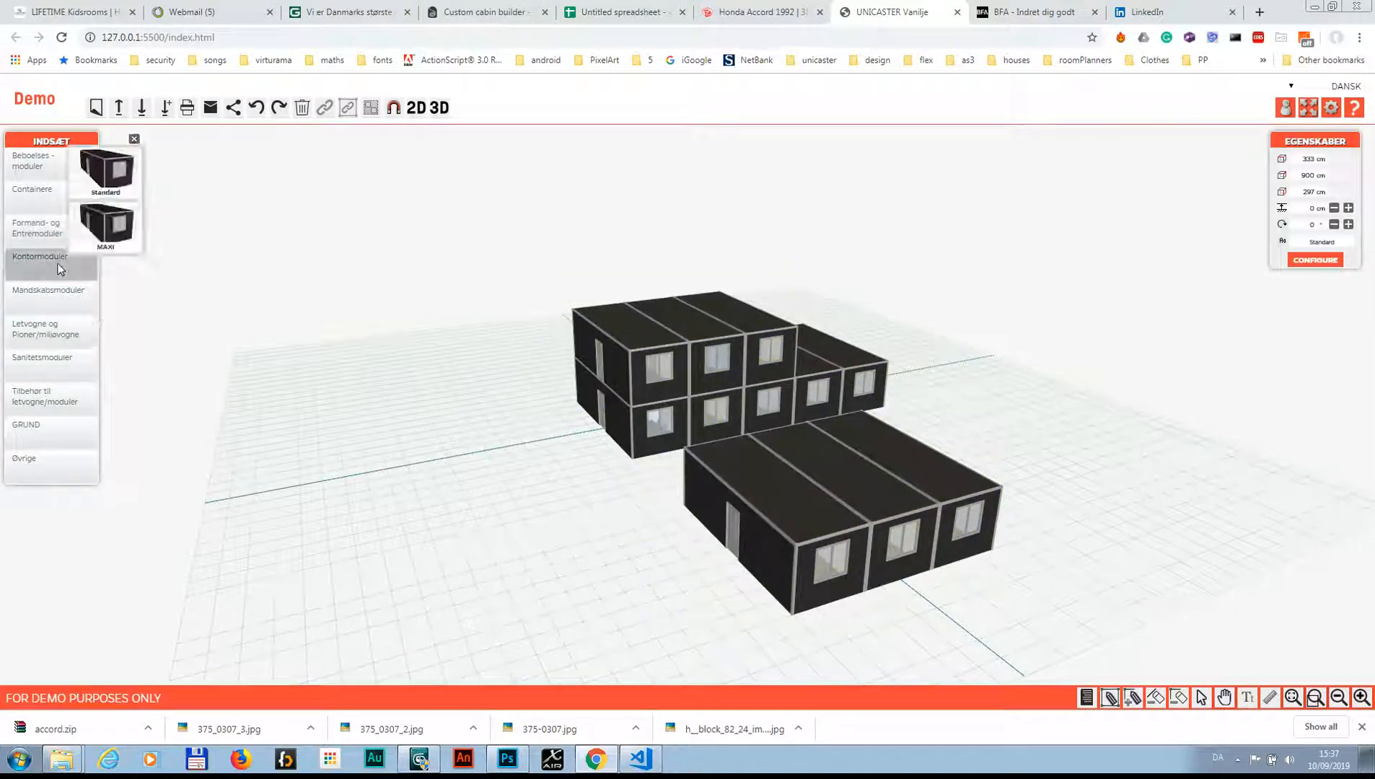
drag(95, 212, 667, 533)
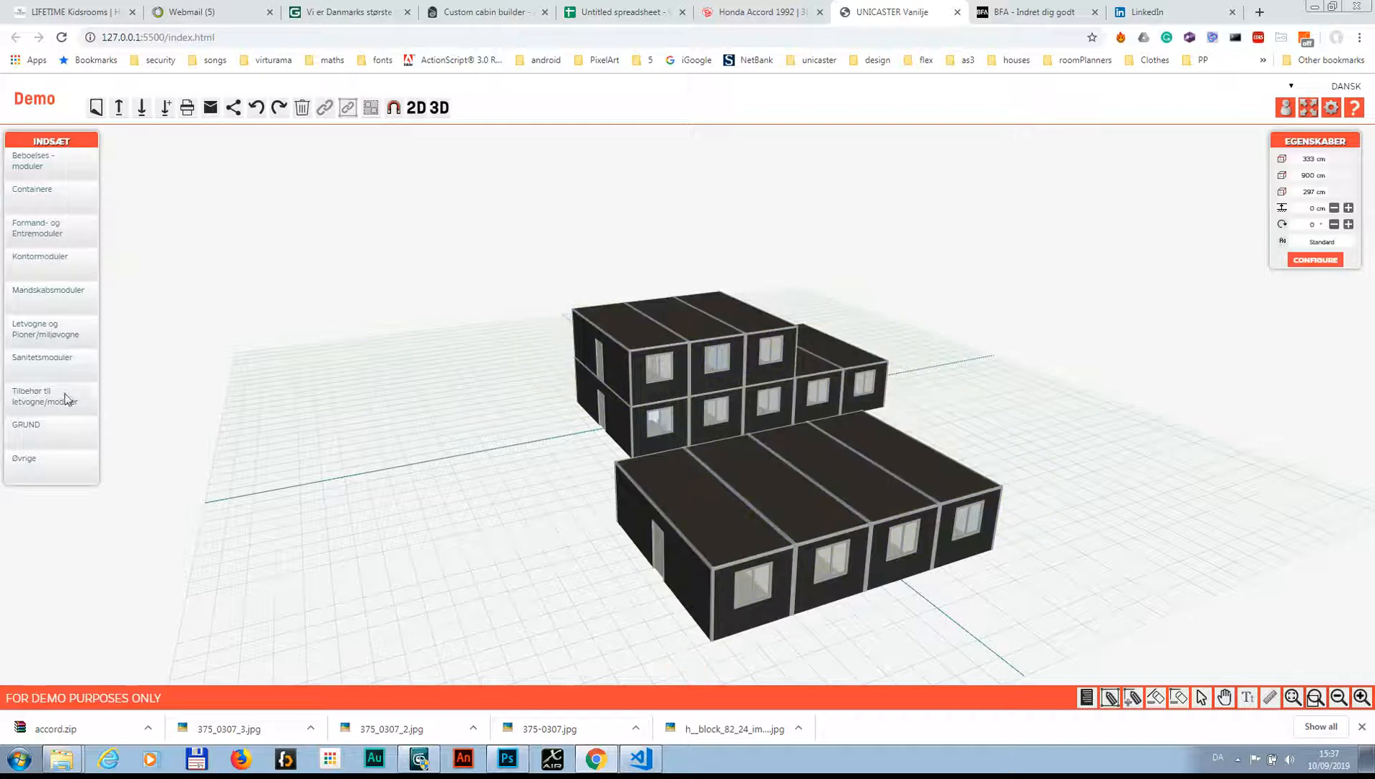
click(58, 284)
drag(129, 193, 962, 445)
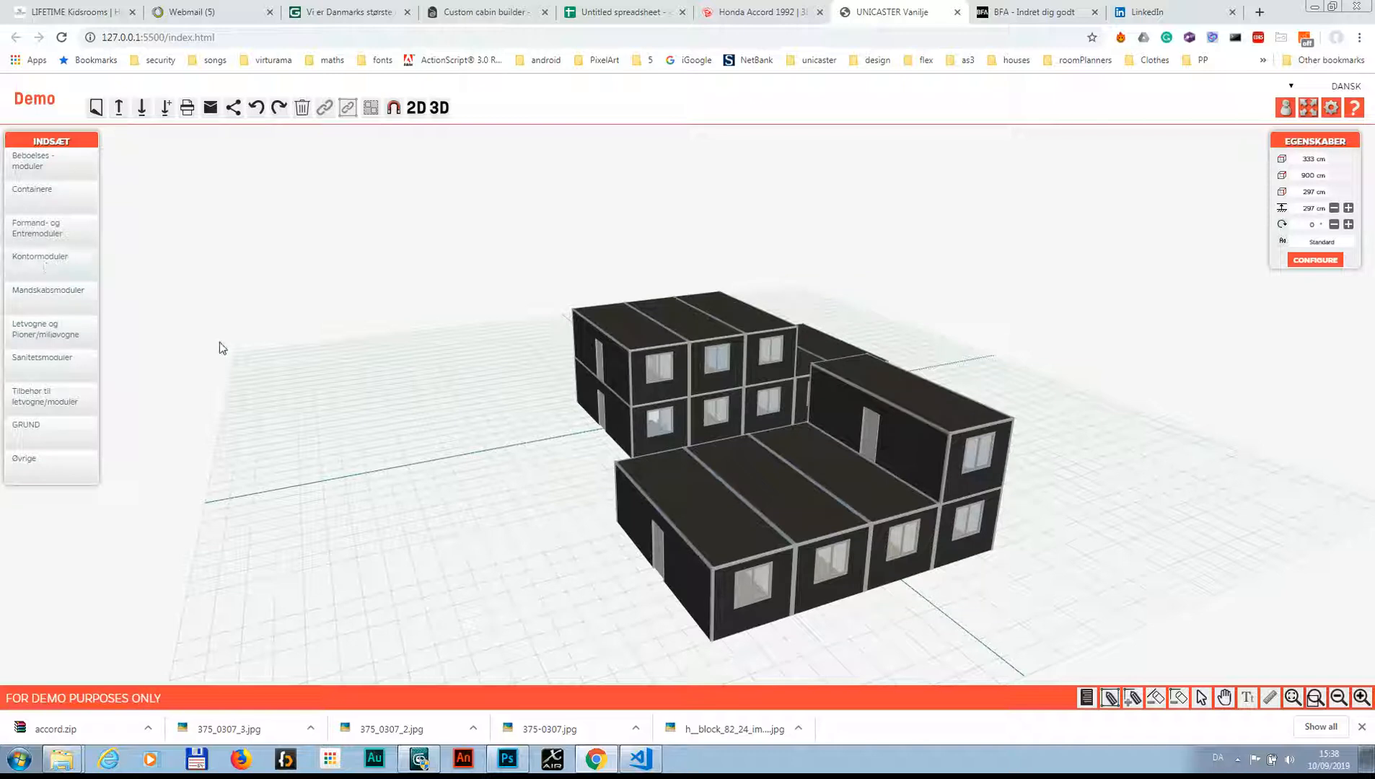
Insert a Satellite/Plan ground element and load the image carpark.jpg into it
drag(303, 393, 303, 433)
scroll(303, 429, down, 3)
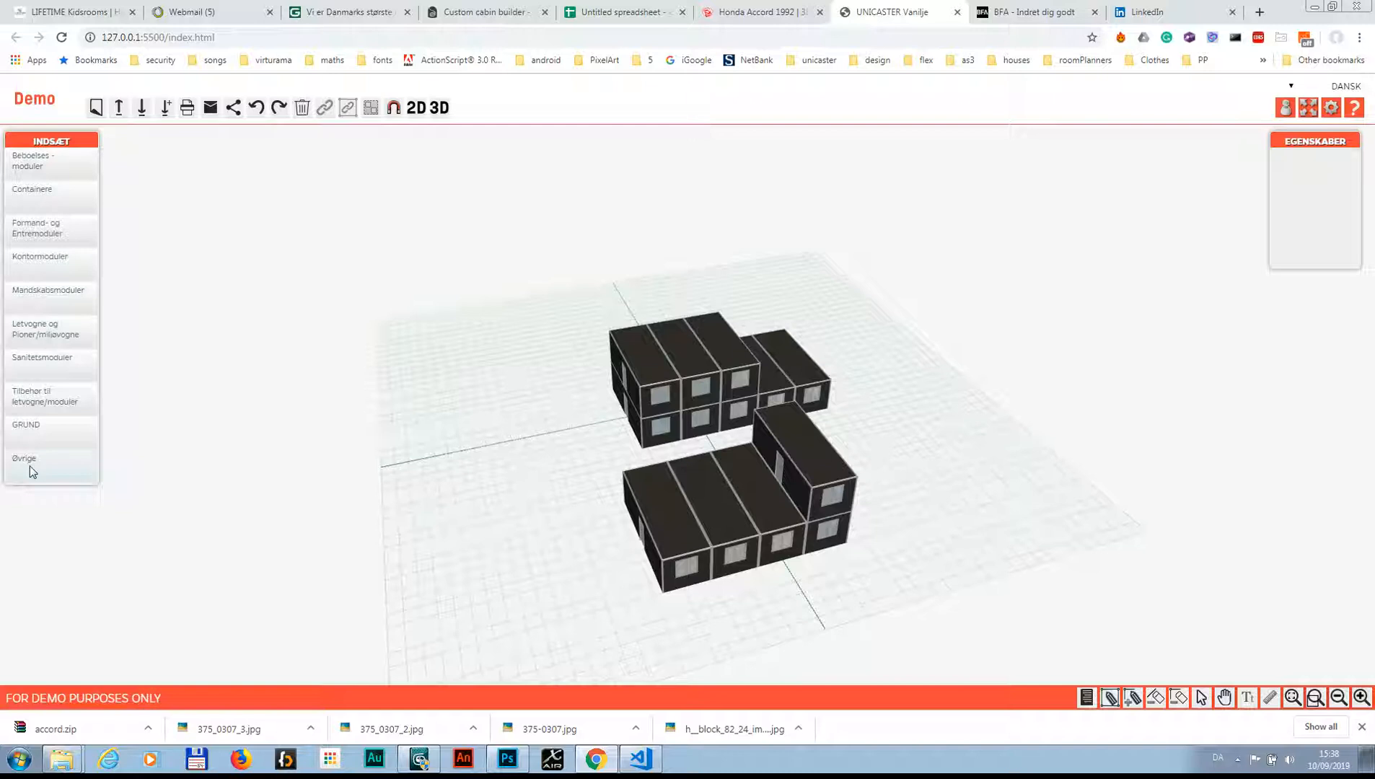
click(41, 433)
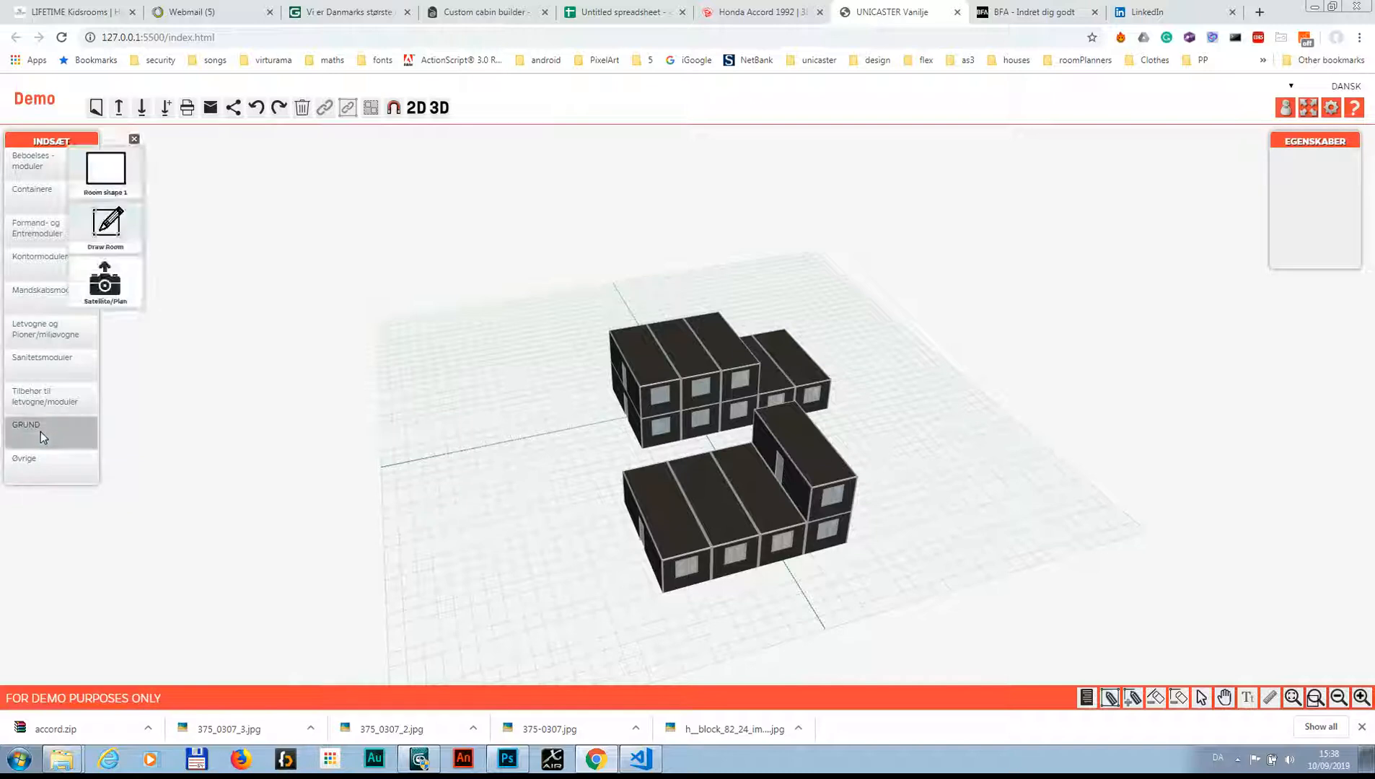
click(105, 285)
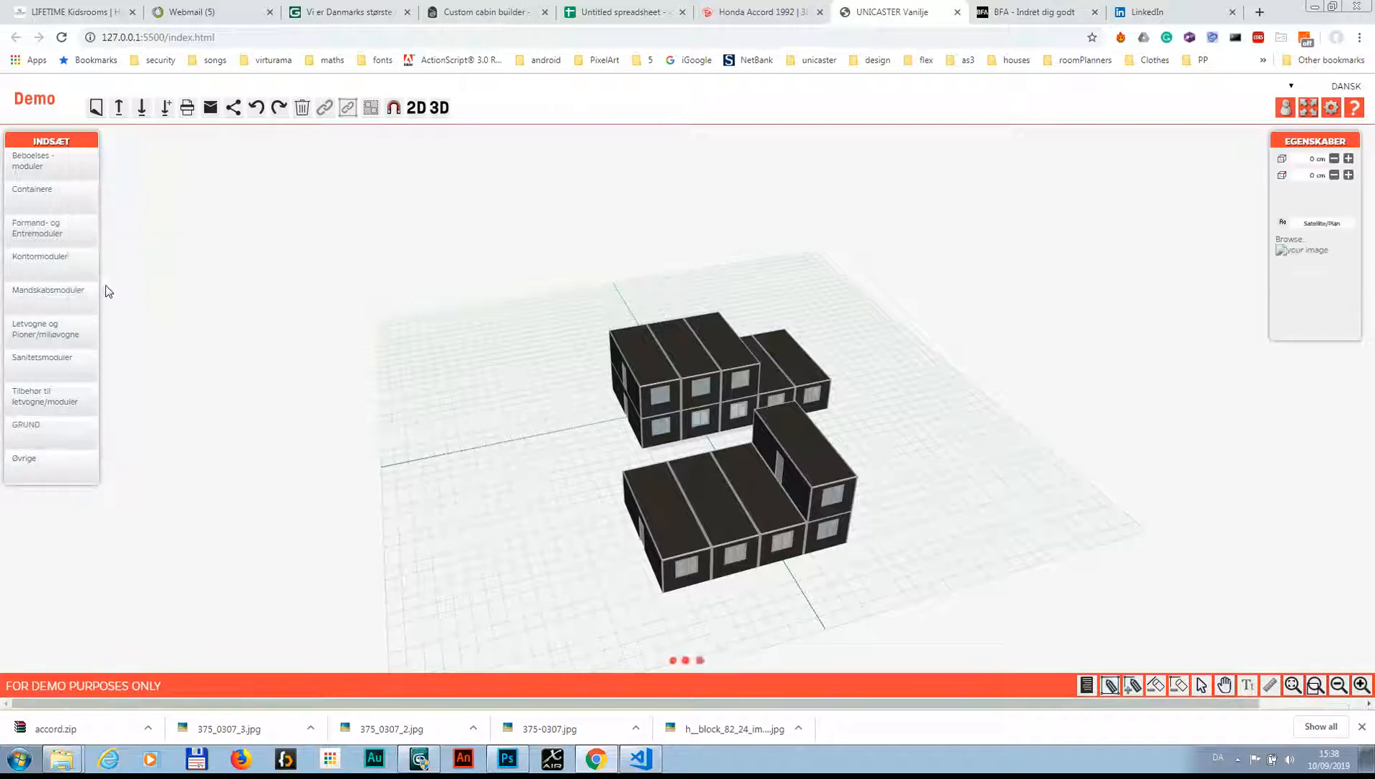
click(1291, 239)
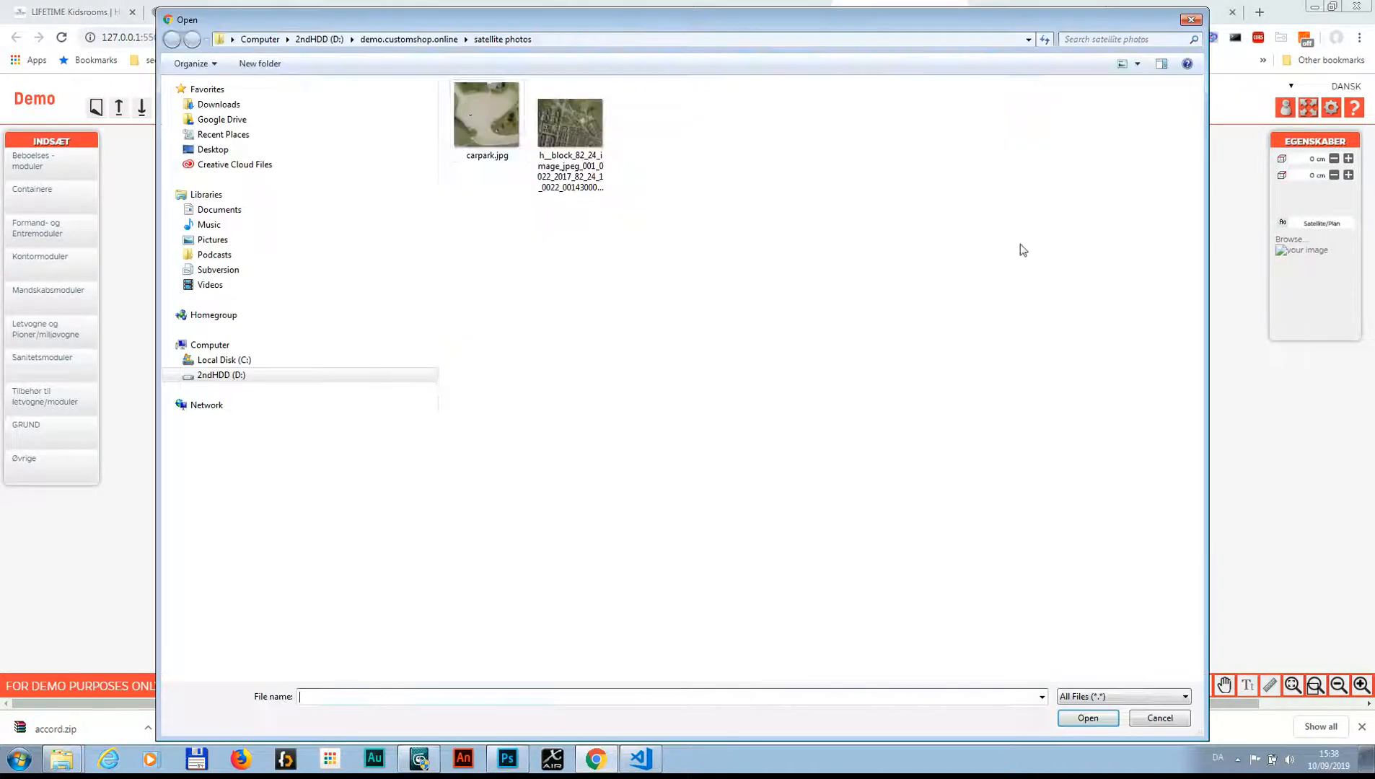
click(465, 109)
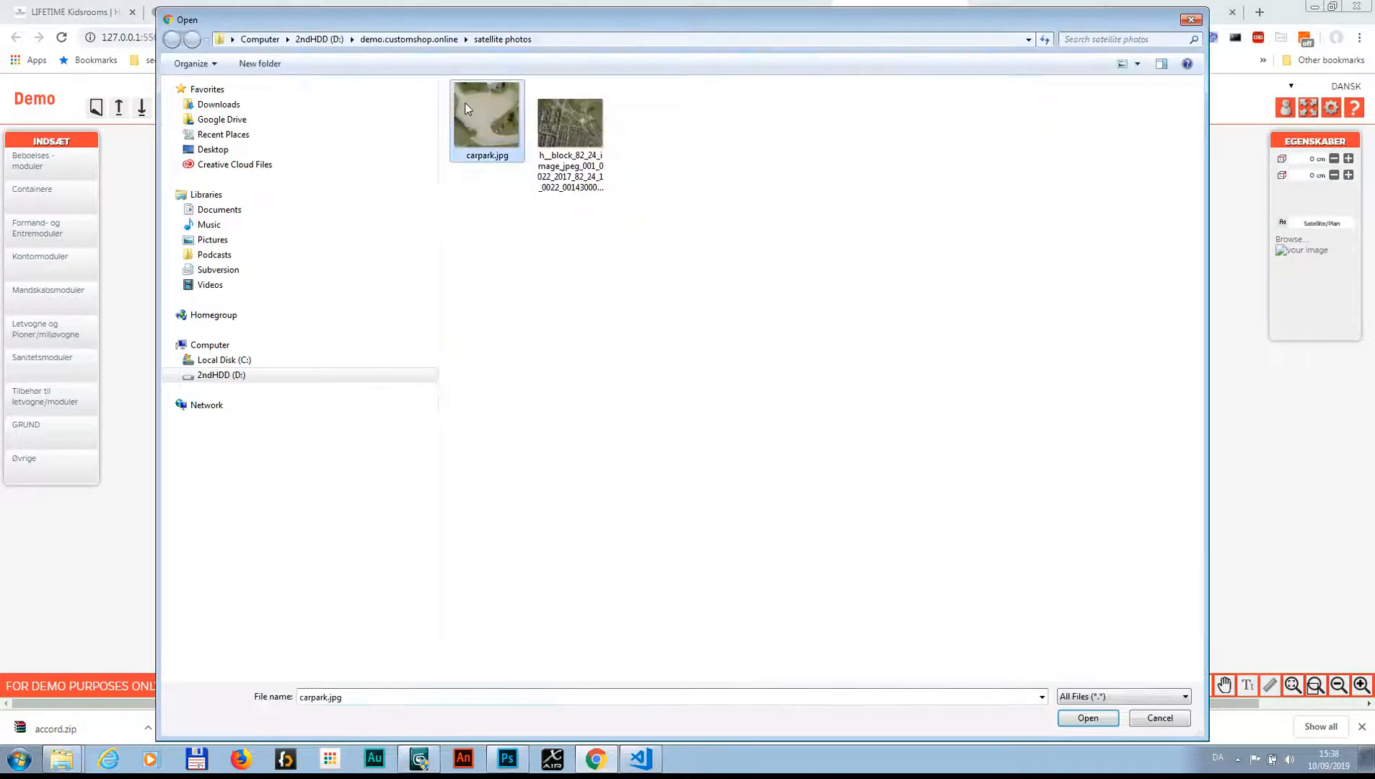
click(1084, 719)
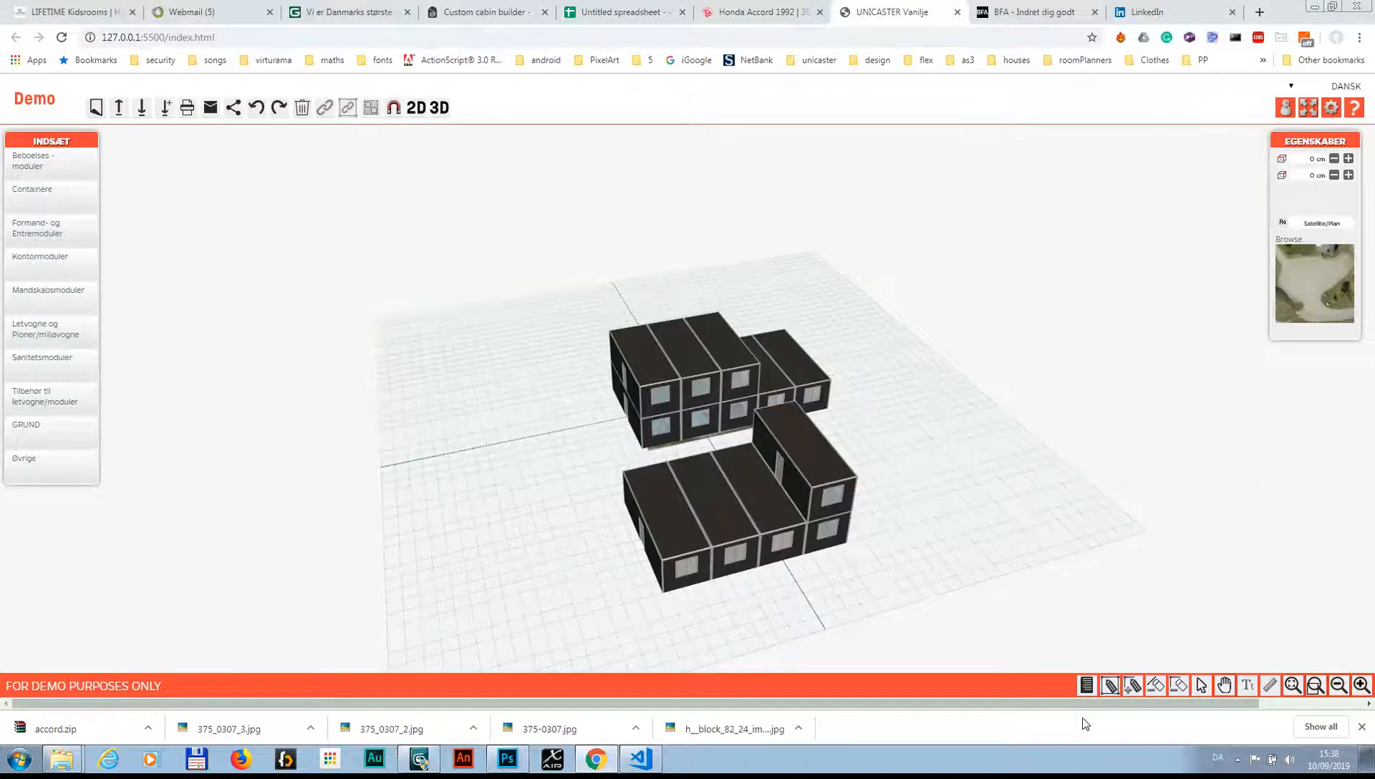
Set the dimensions of the Satellite/Plan ground element under the rear building to 4000 by 4000 cm
drag(1008, 347, 929, 437)
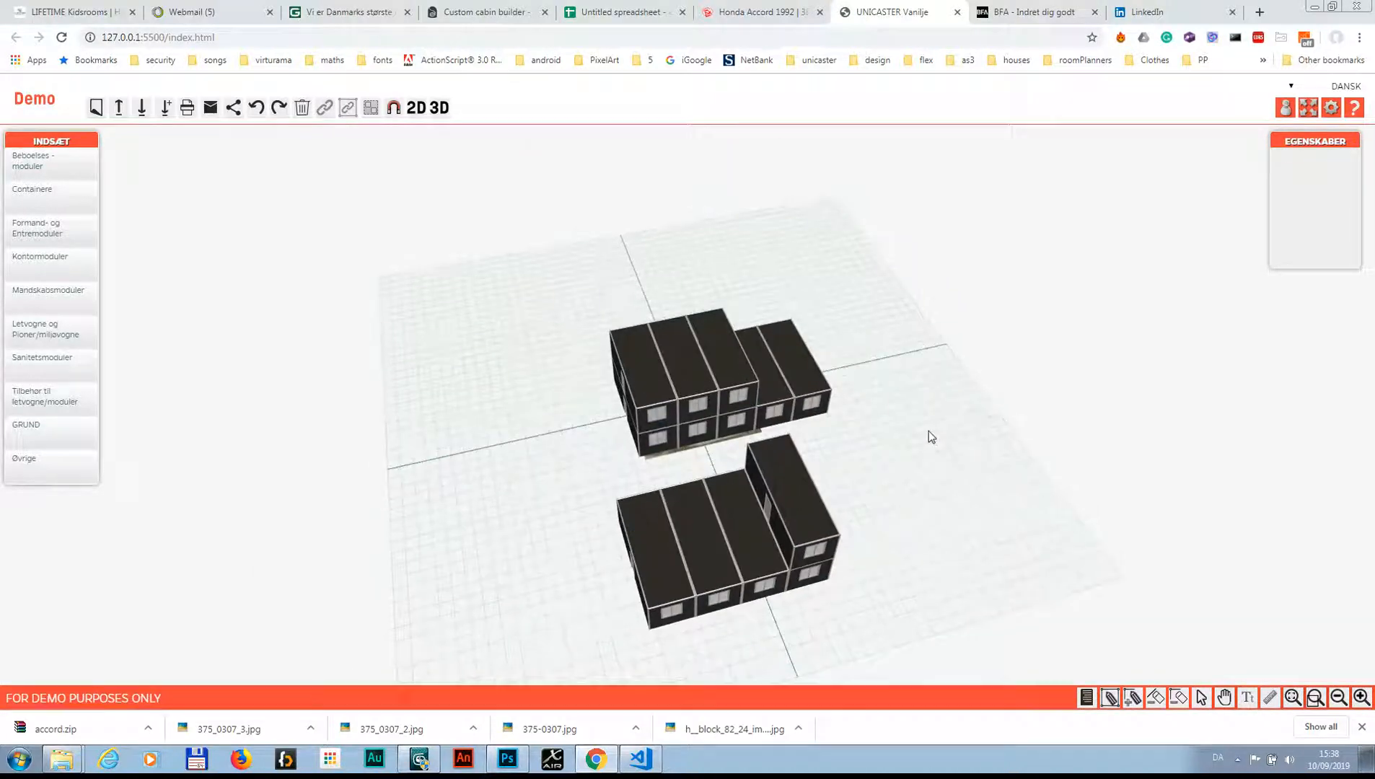
click(693, 449)
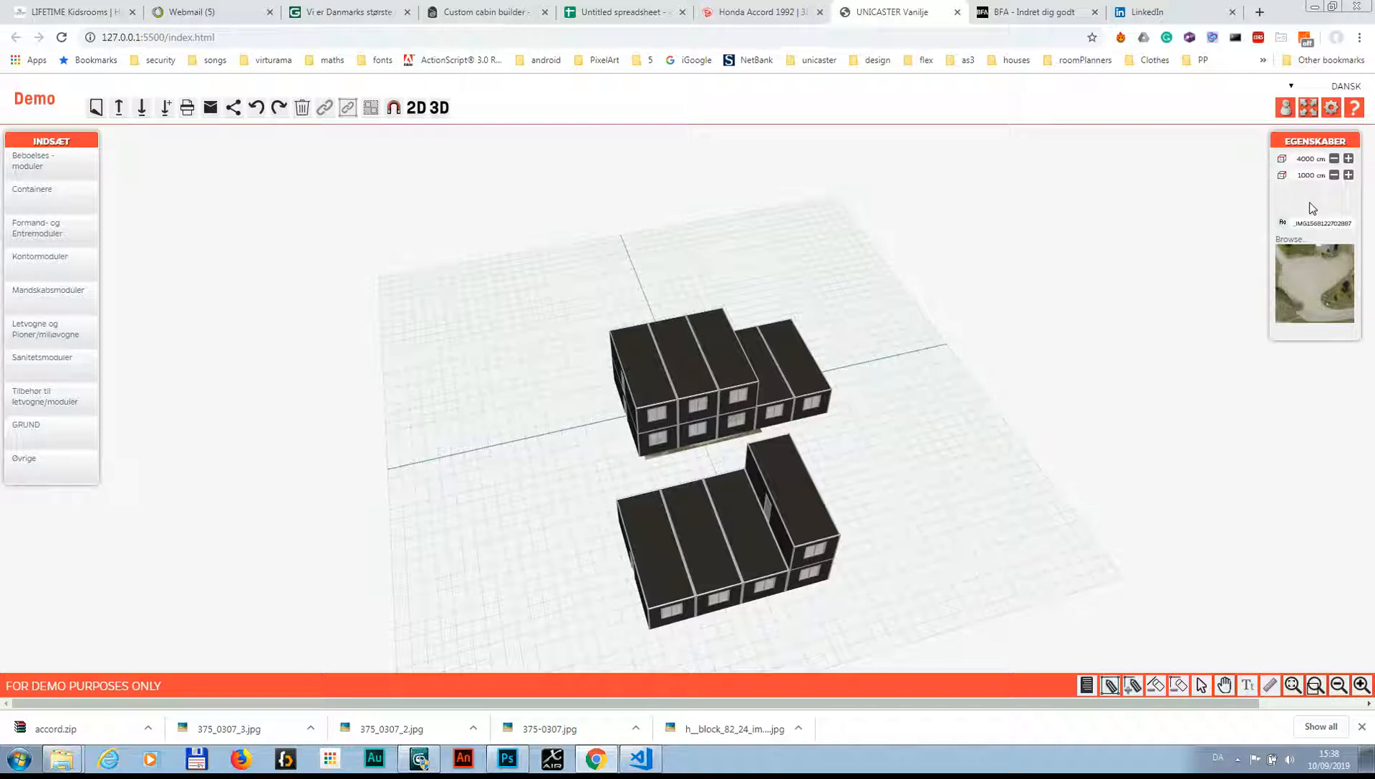
key(Tab)
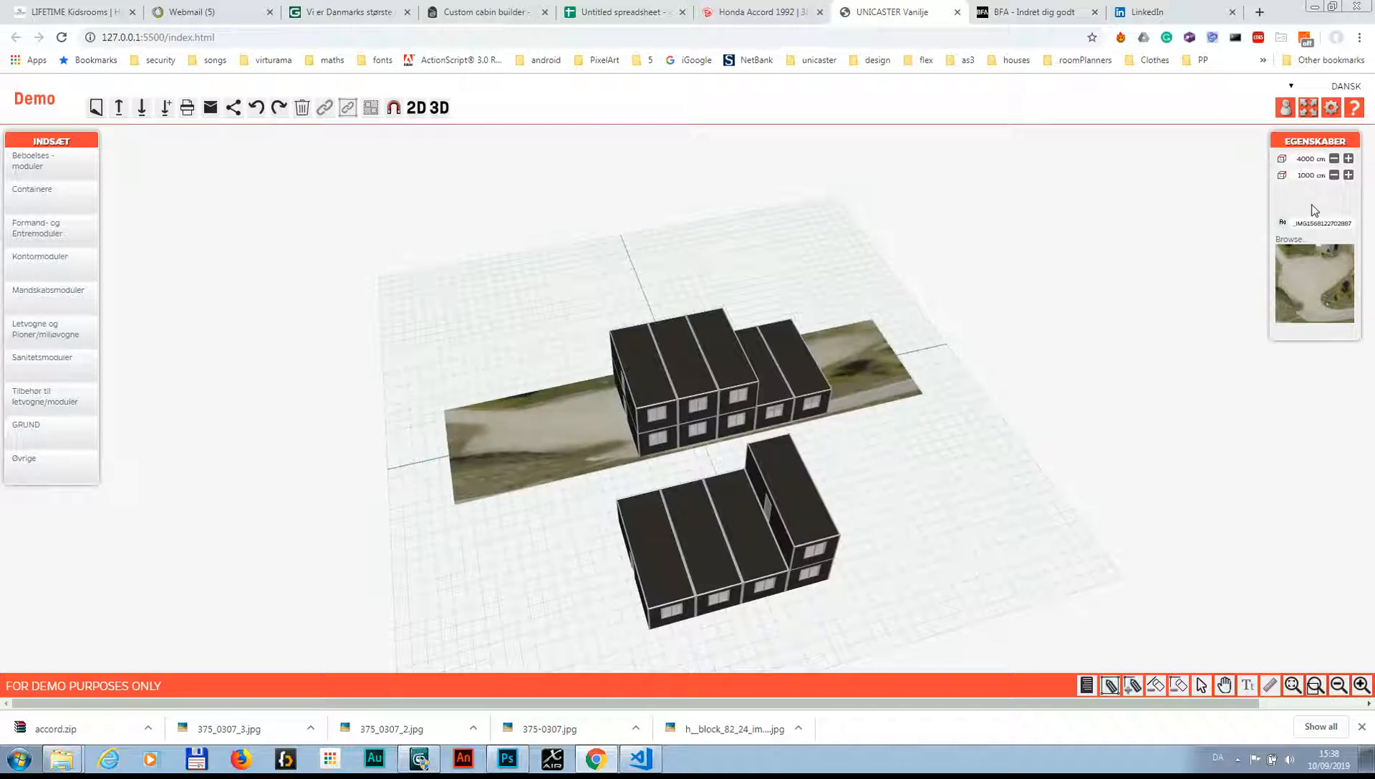
key(Return)
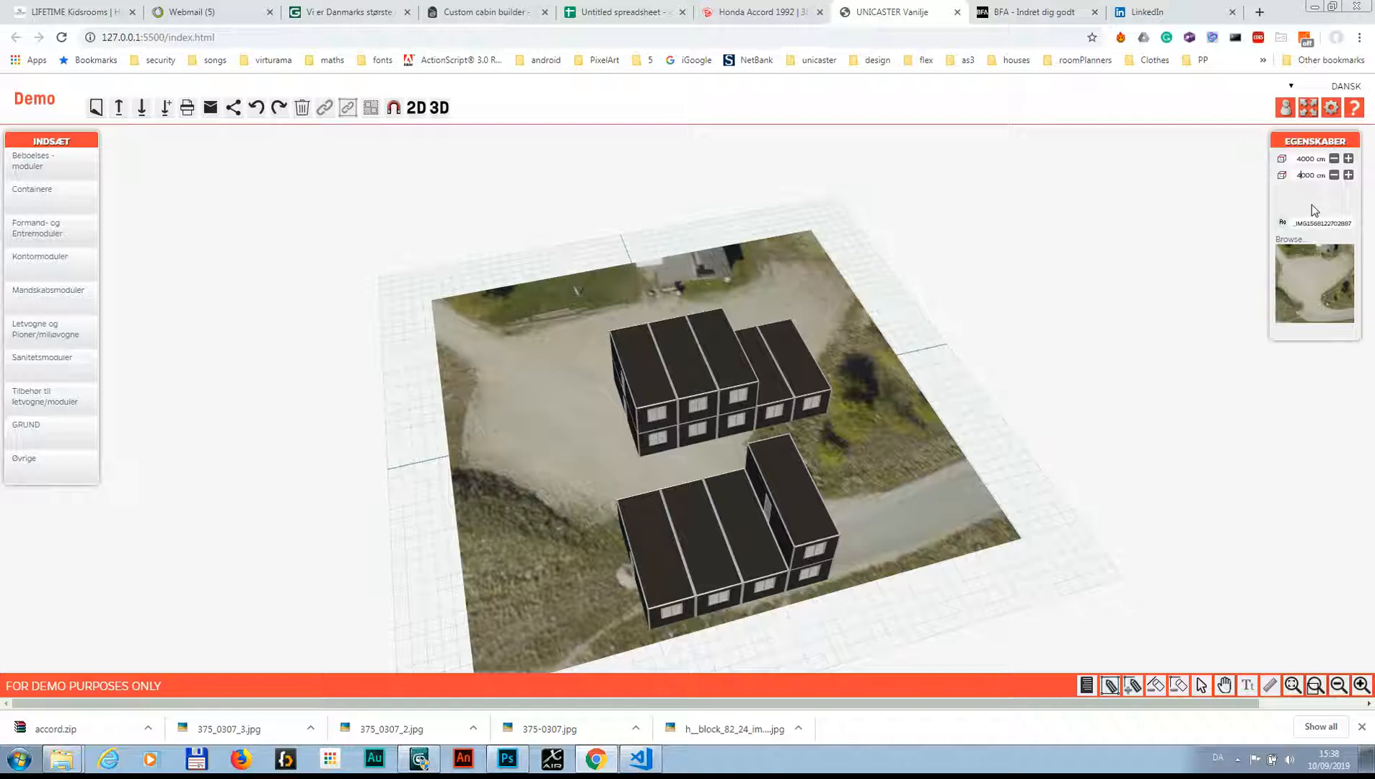
Reposition the satellite photo so its gravel car park lies beneath both buildings, and lock it in place
click(879, 387)
drag(895, 424, 954, 458)
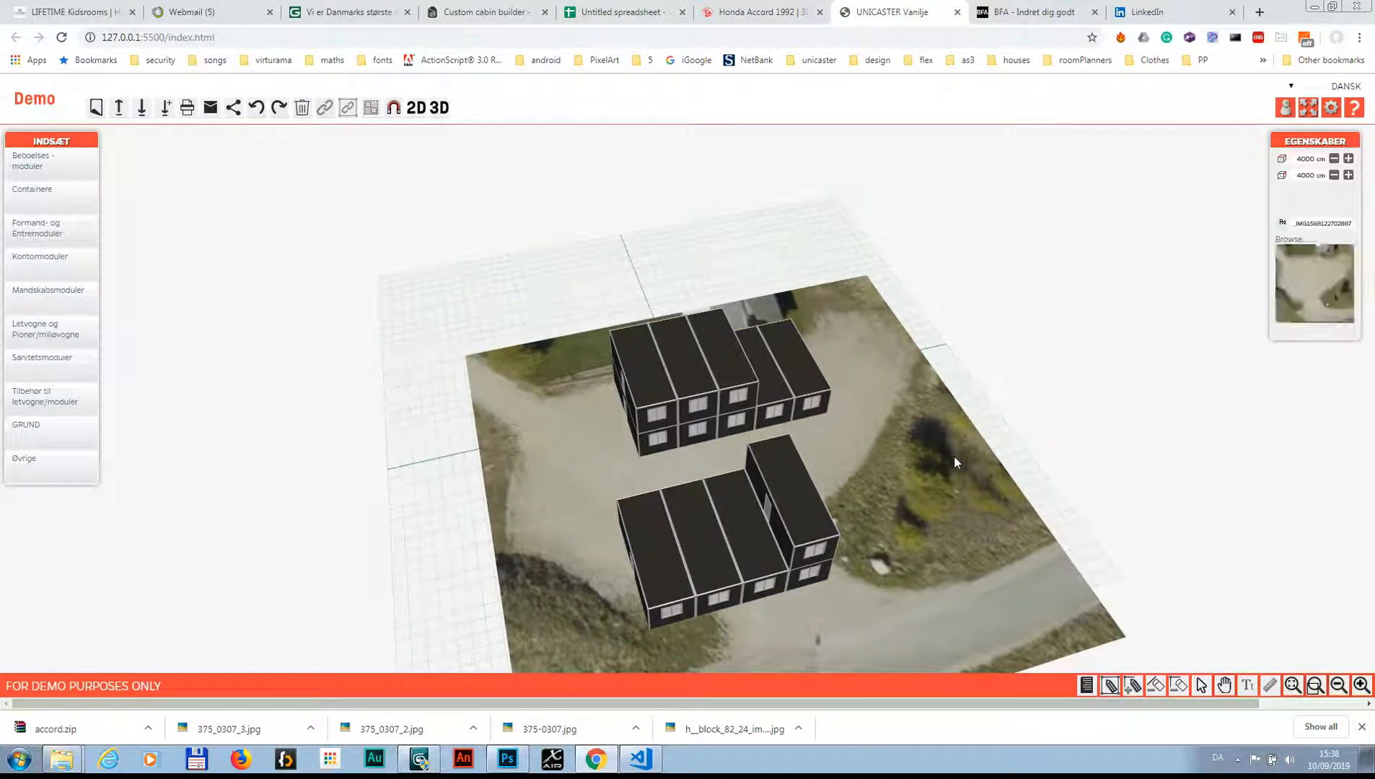
drag(1115, 360, 1263, 318)
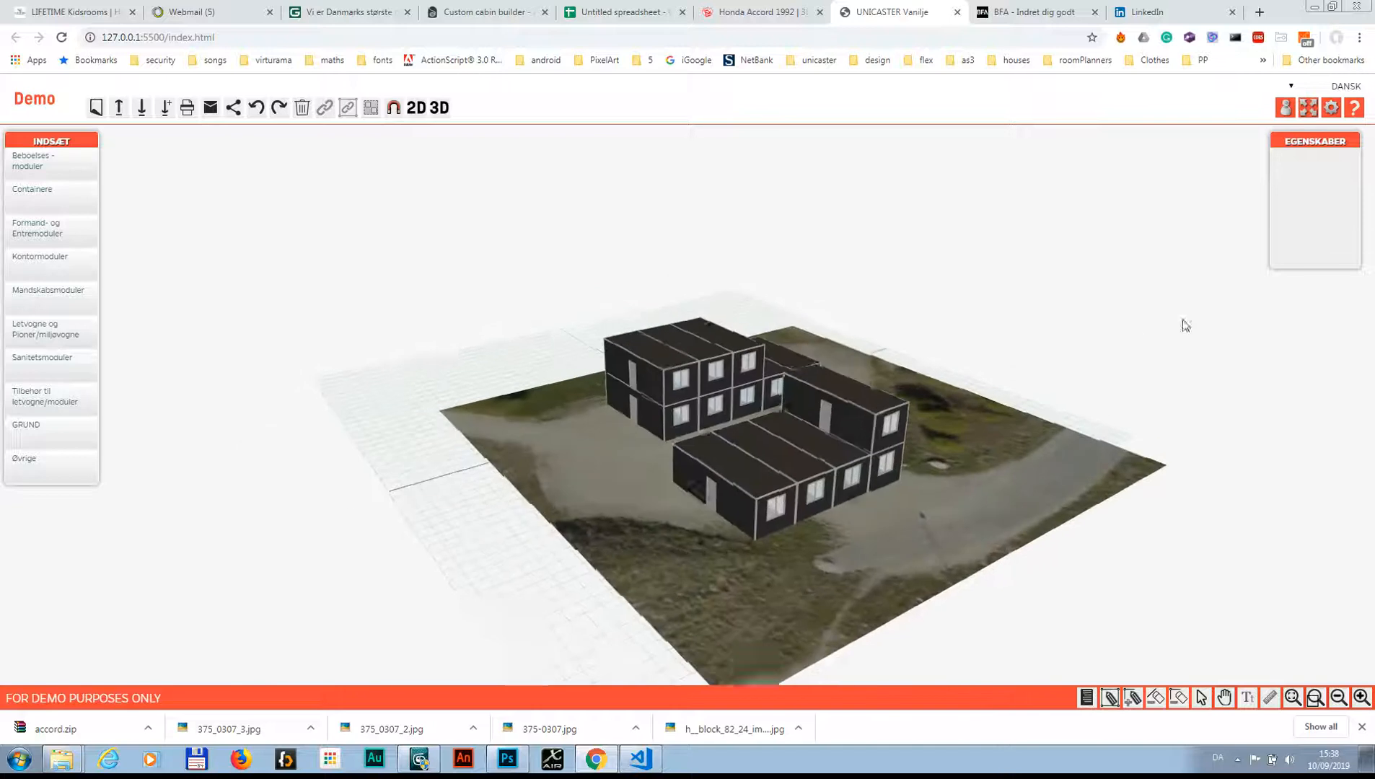
click(527, 411)
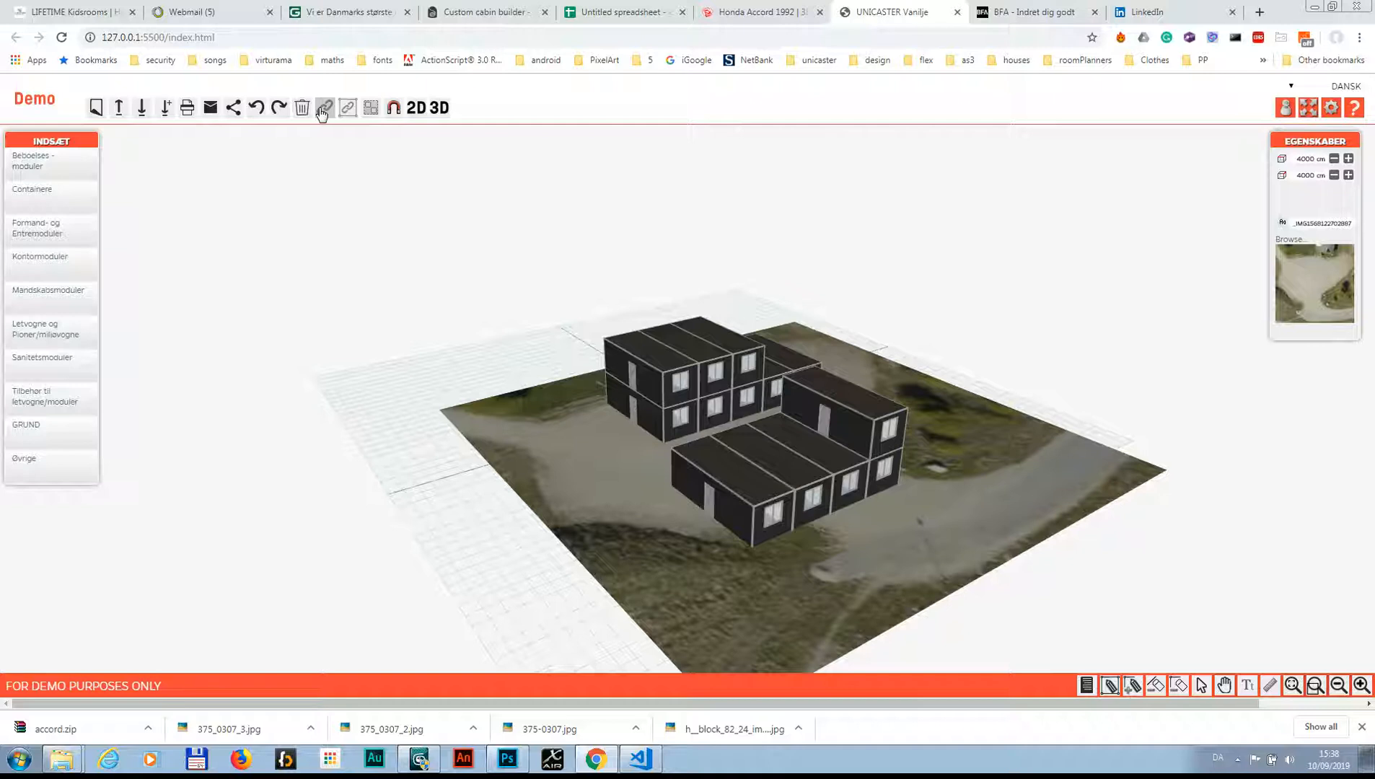
drag(961, 397, 688, 505)
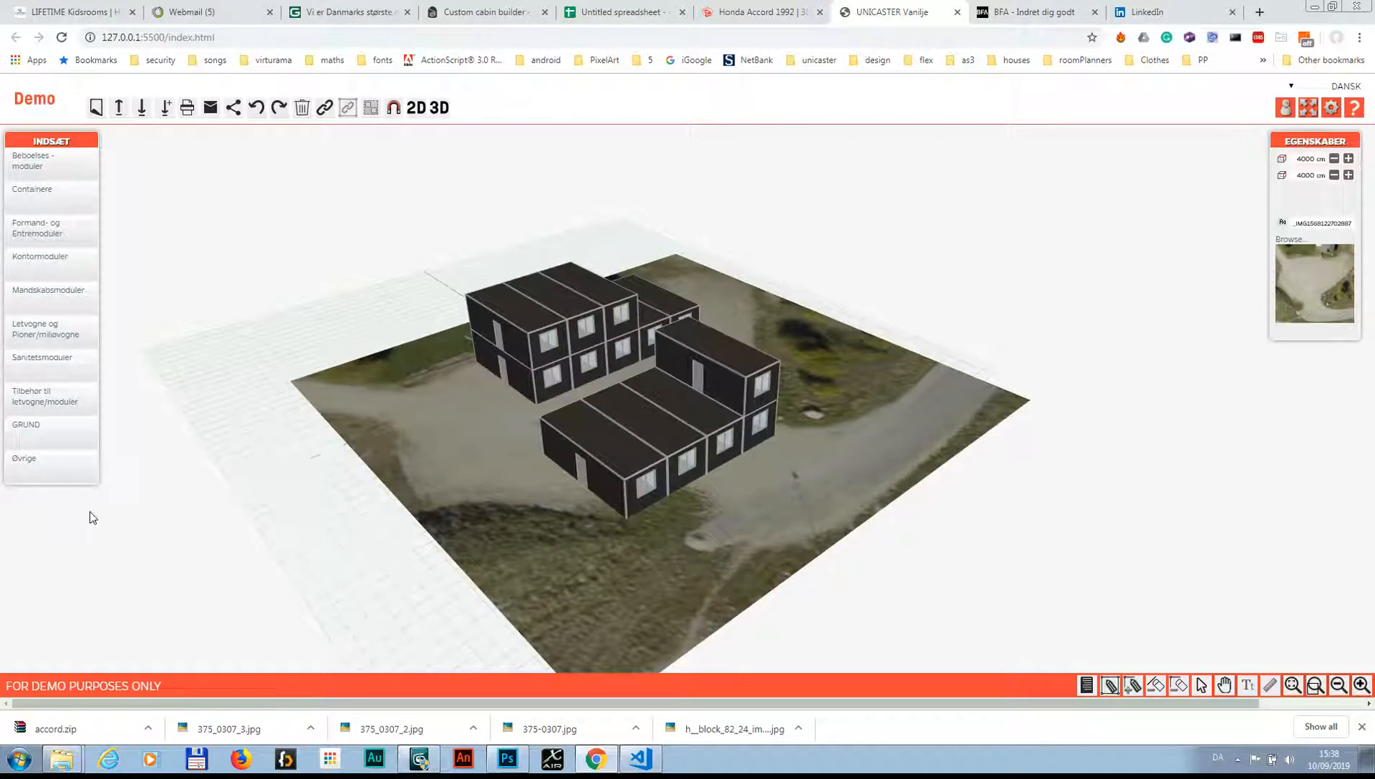
Place two cars (Bil) on the gravel between the front and rear buildings
click(53, 469)
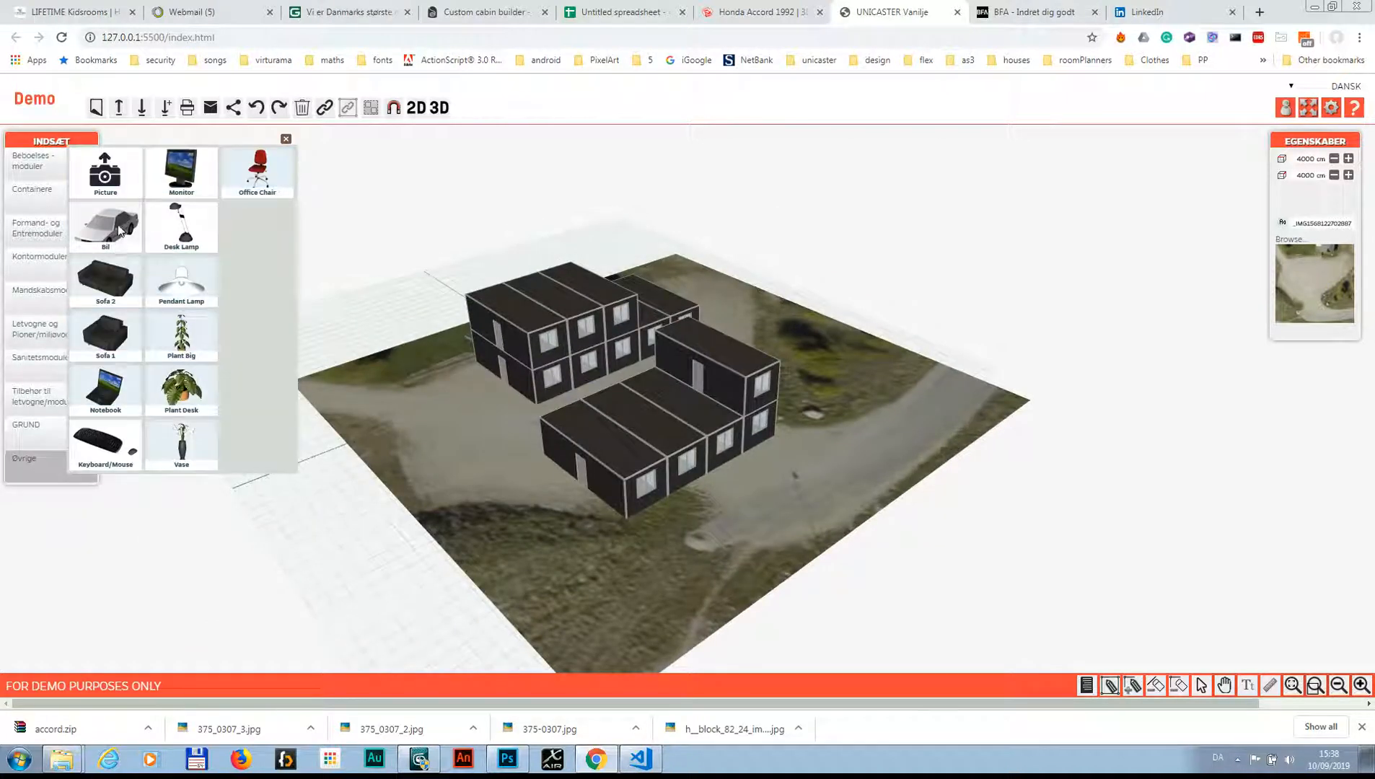
drag(120, 231, 585, 390)
drag(480, 442, 661, 415)
click(43, 469)
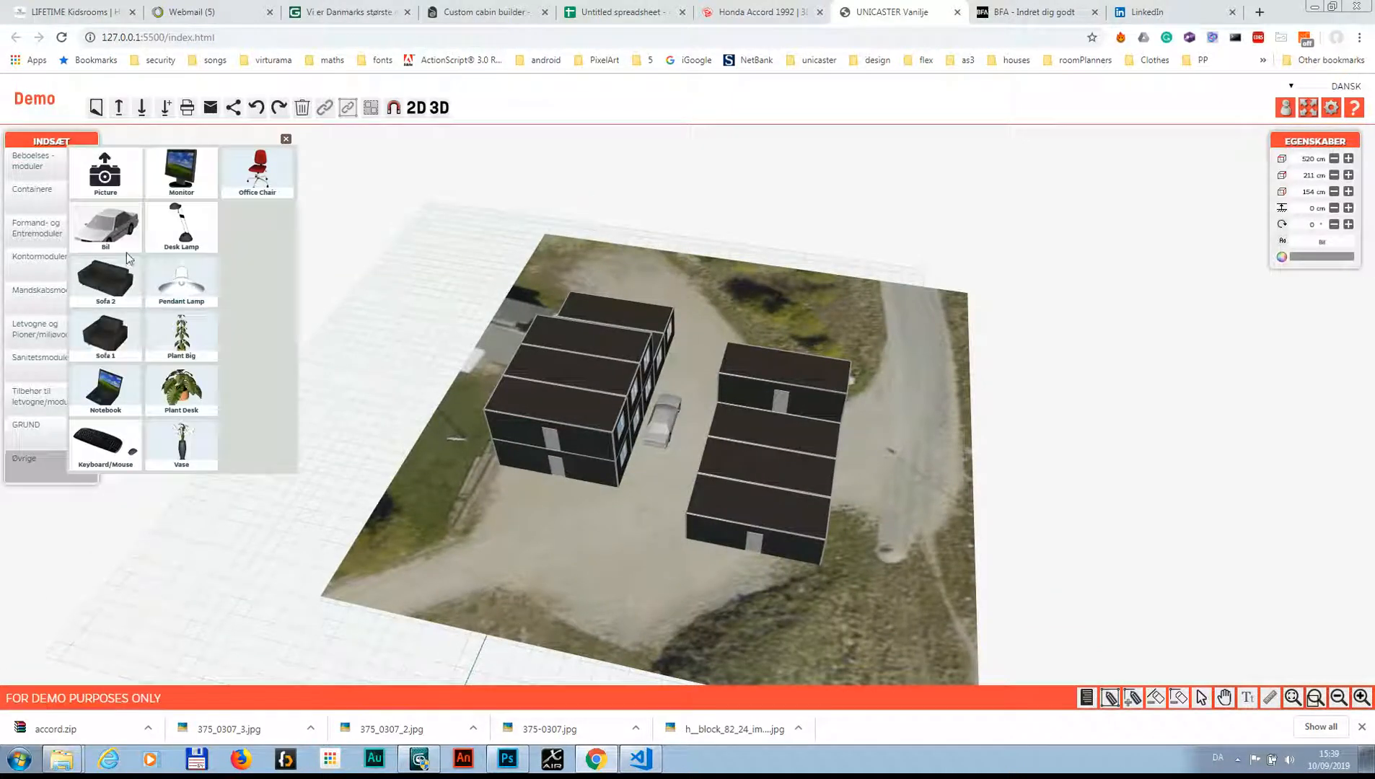
drag(127, 258, 680, 472)
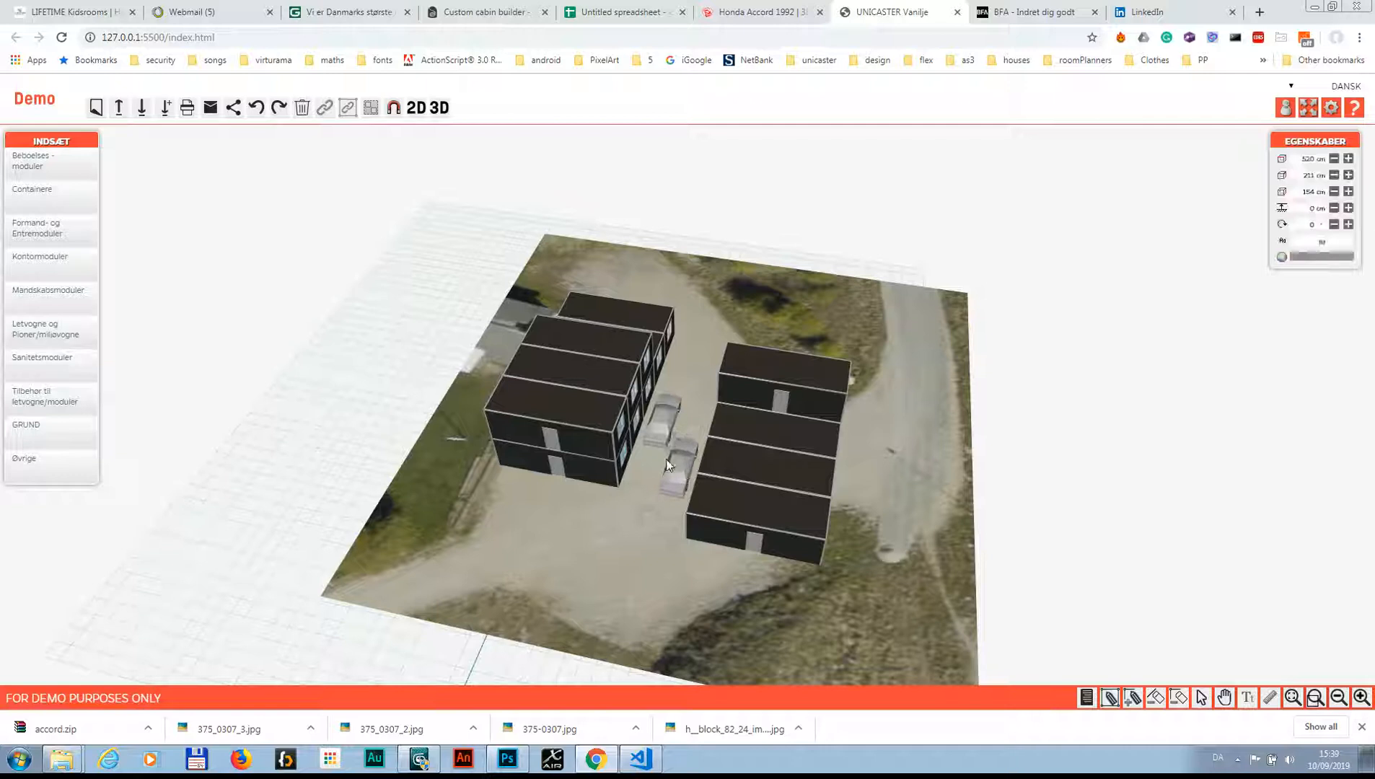
In the 2D plan, rotate the car nearest the front building to 180° and colour it black
click(416, 109)
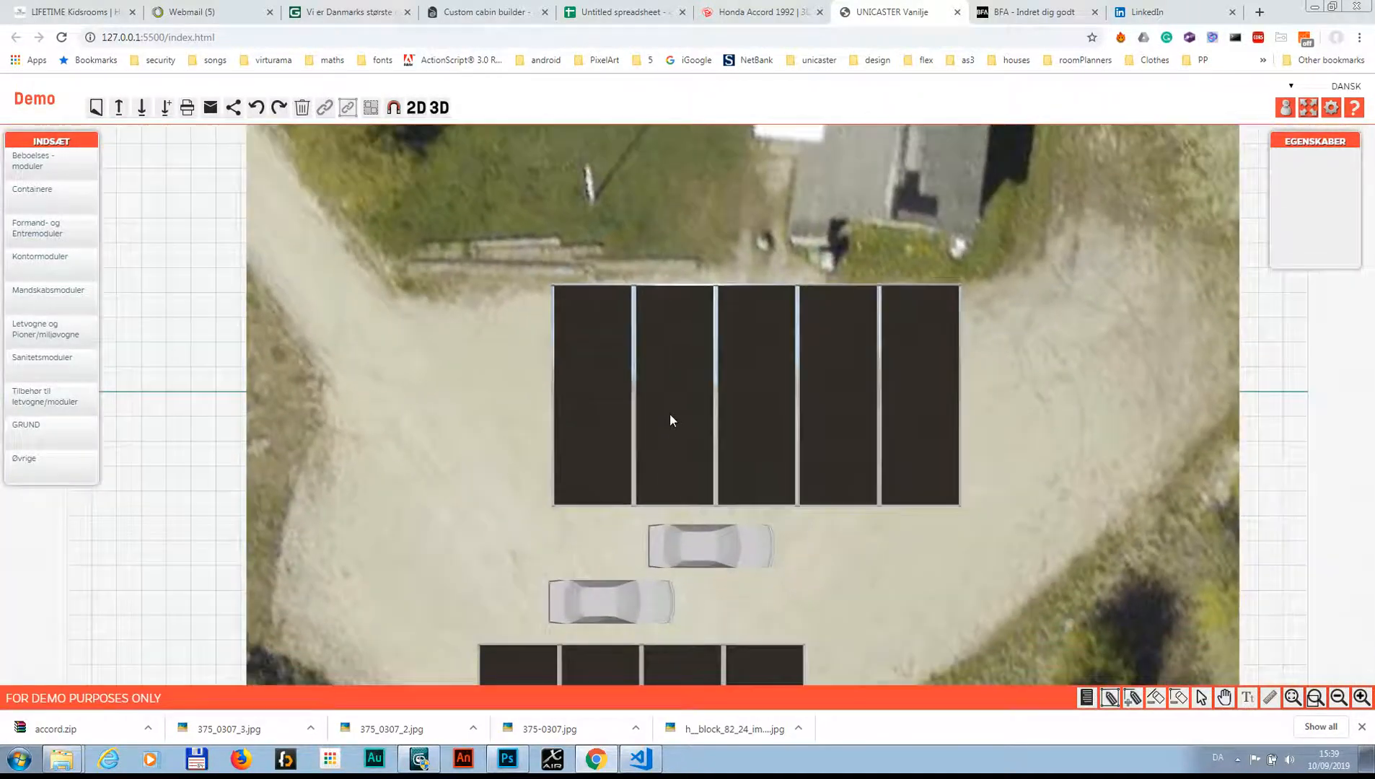
click(598, 617)
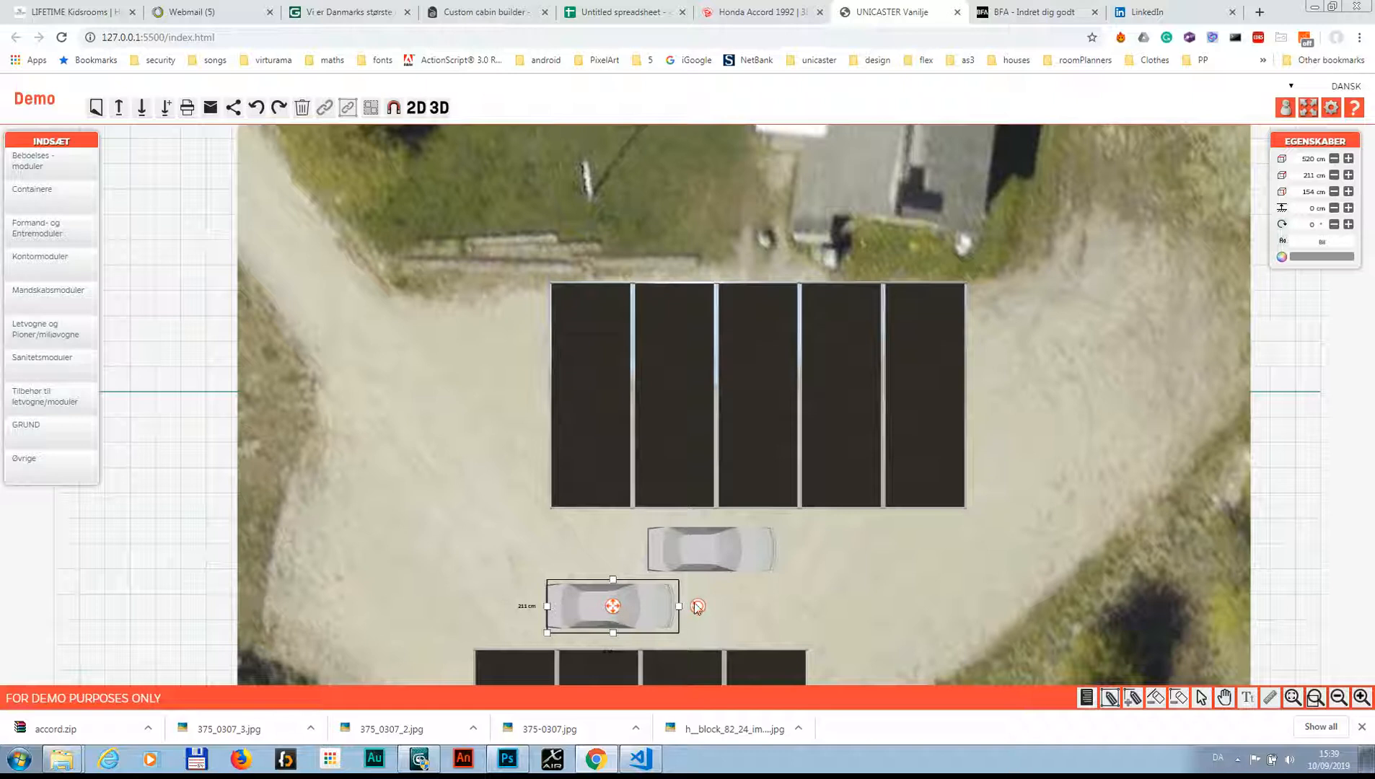
drag(698, 607, 523, 605)
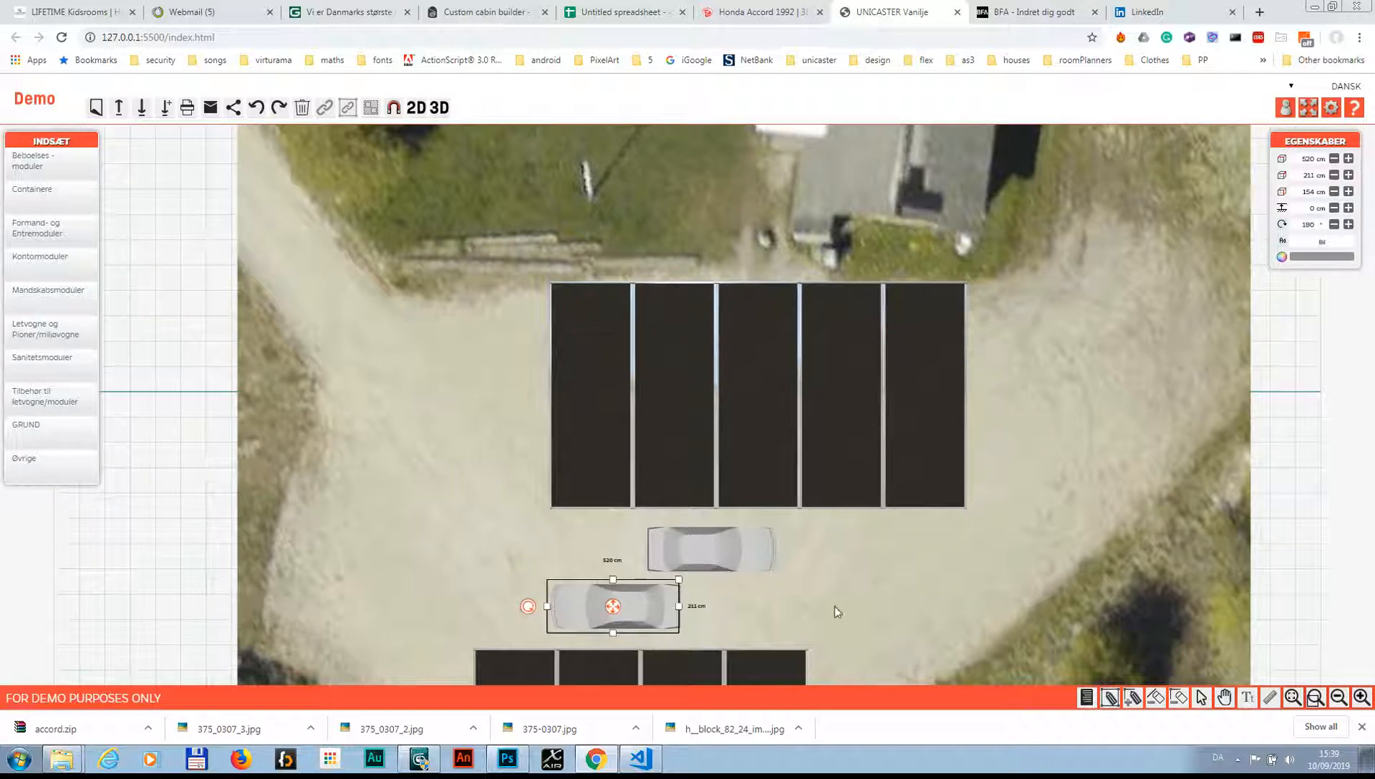
click(1313, 257)
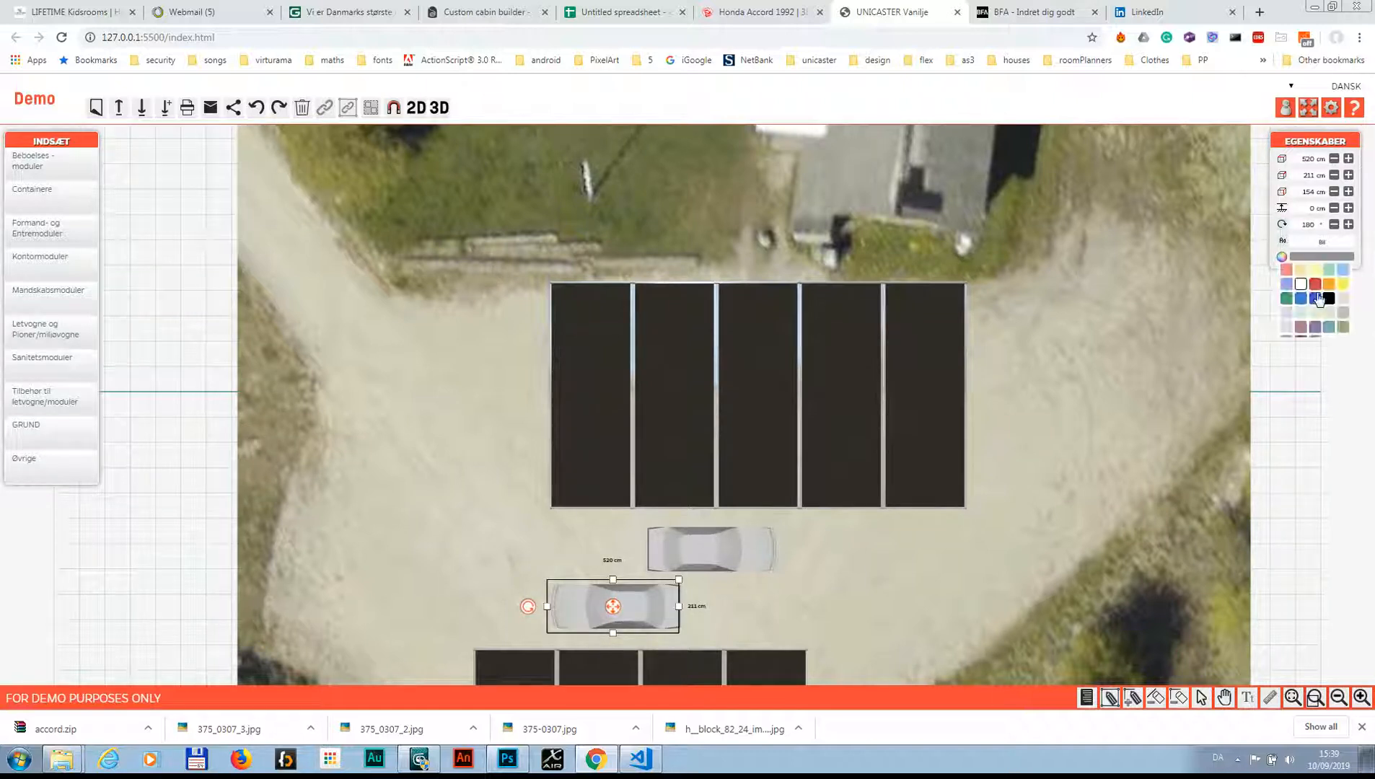
click(1331, 299)
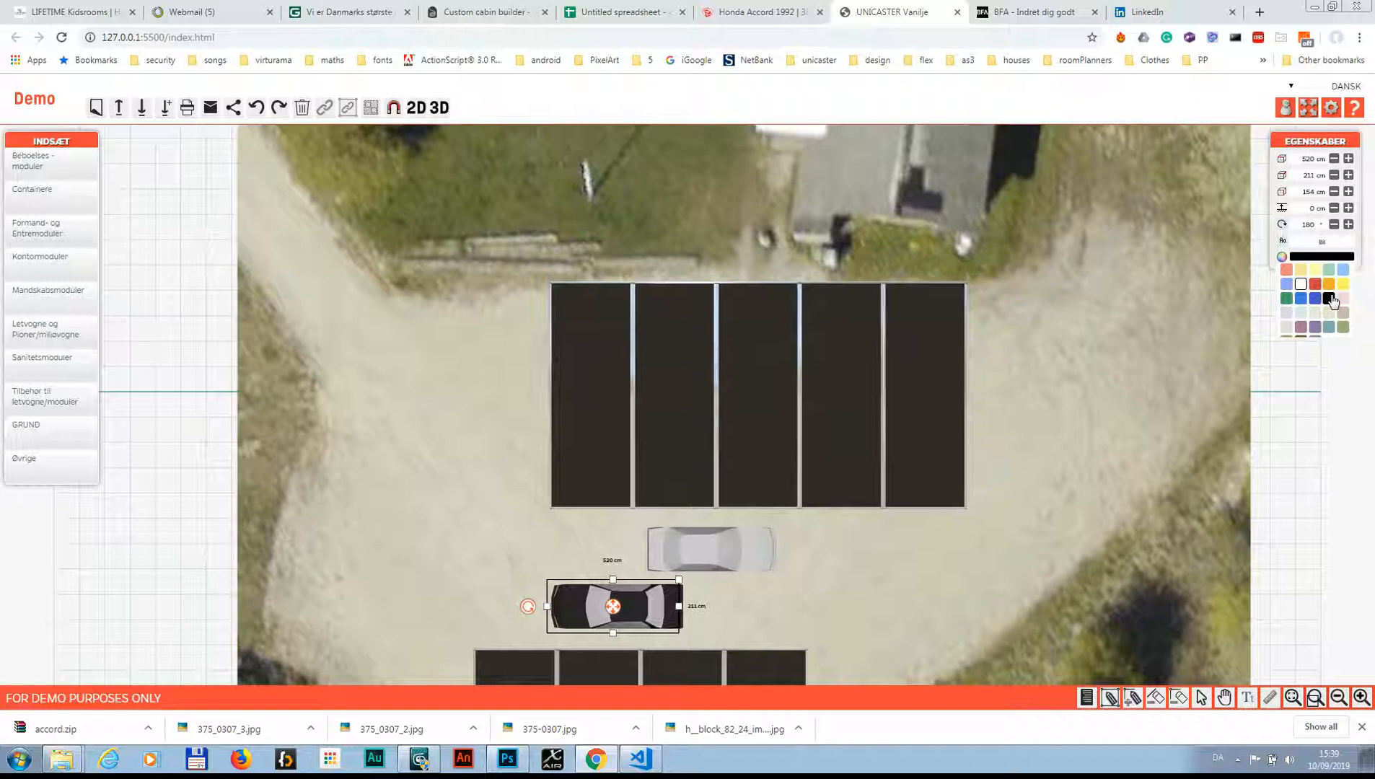
Colour the car nearest the rear building light violet-blue
click(690, 556)
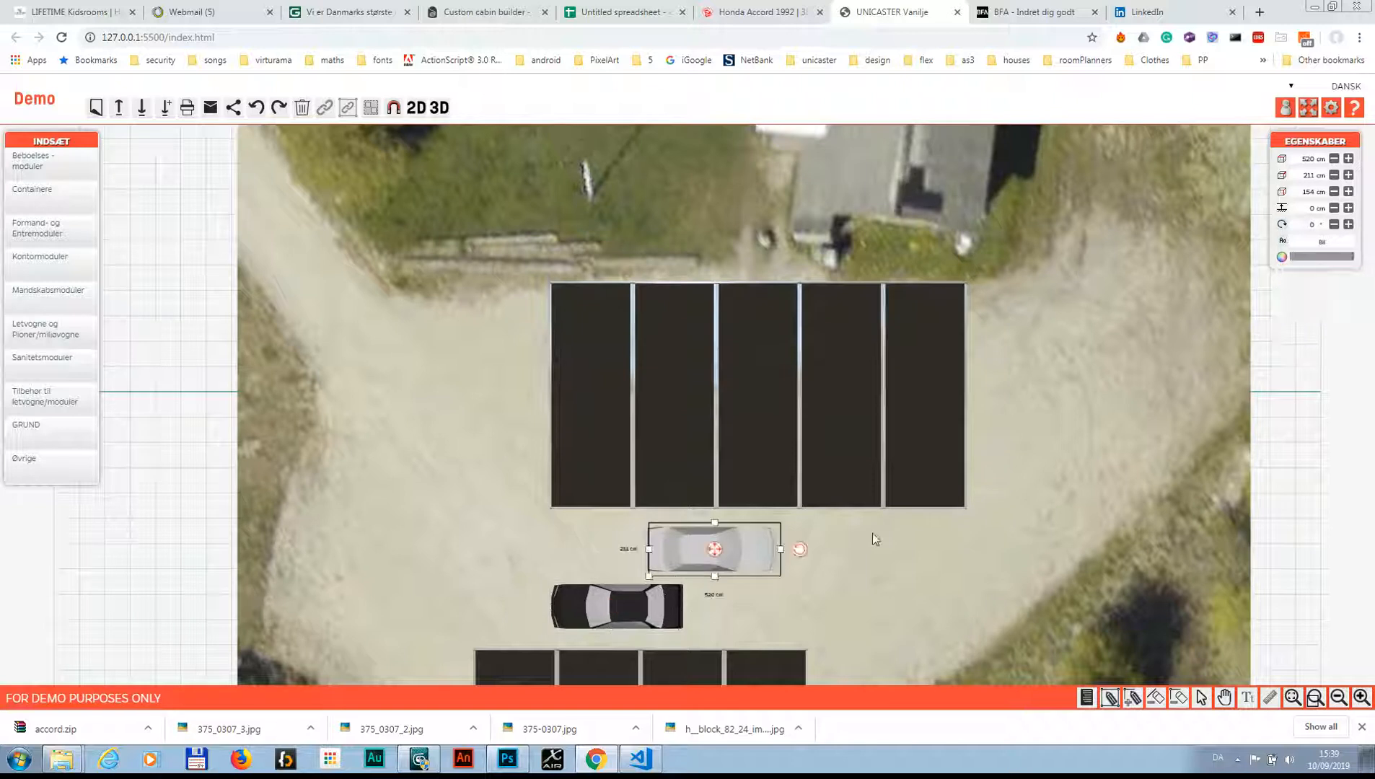
click(1303, 260)
click(1290, 286)
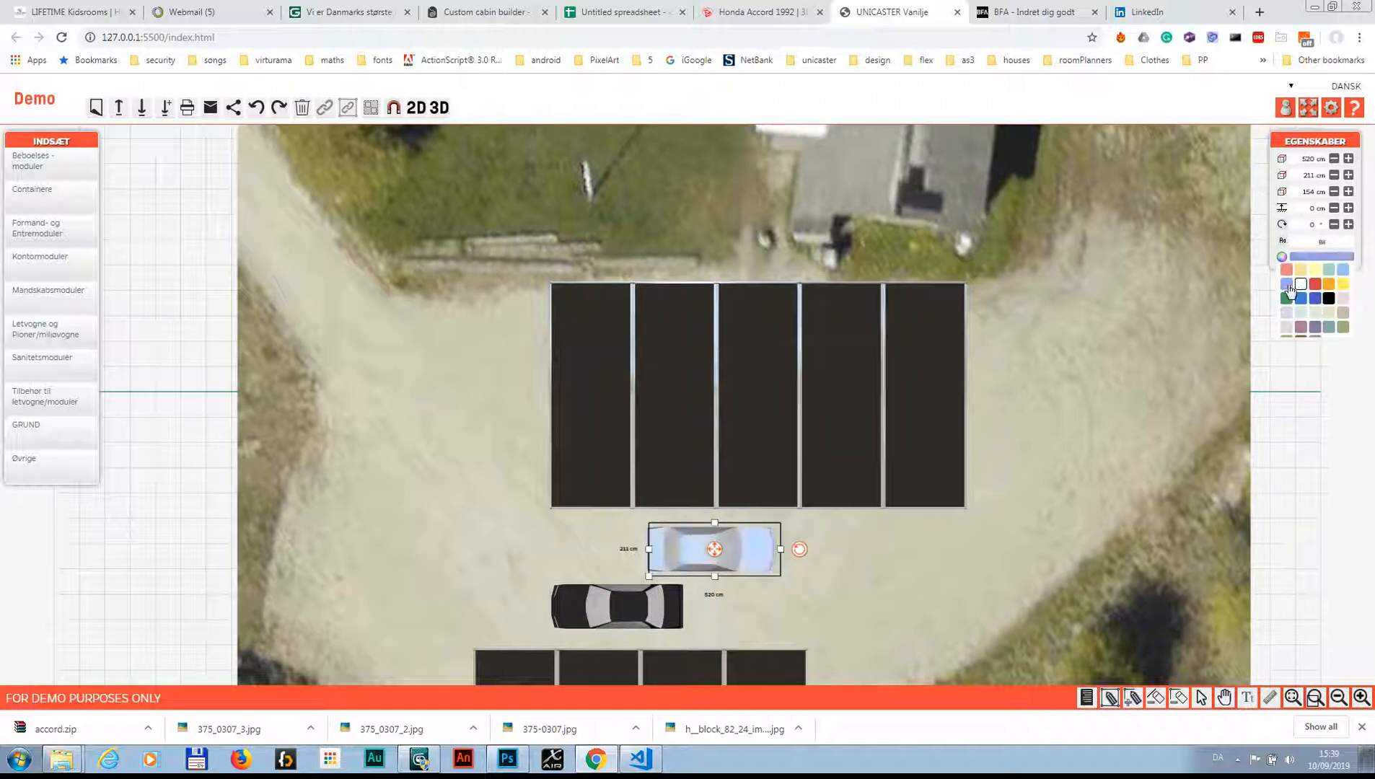
Return to the 3D view of the complex and review its XML order list of items, closing the list when done
click(440, 107)
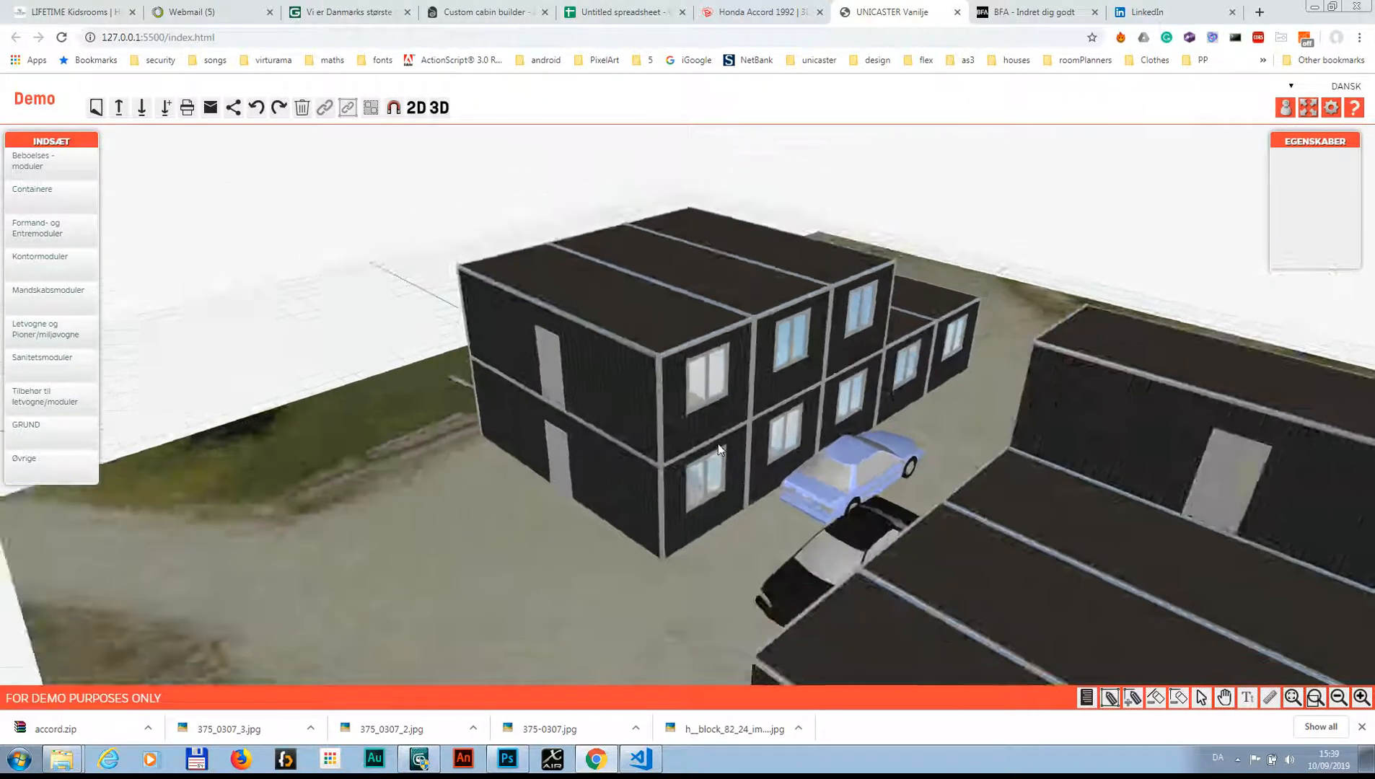
drag(718, 444, 615, 464)
scroll(615, 464, down, 3)
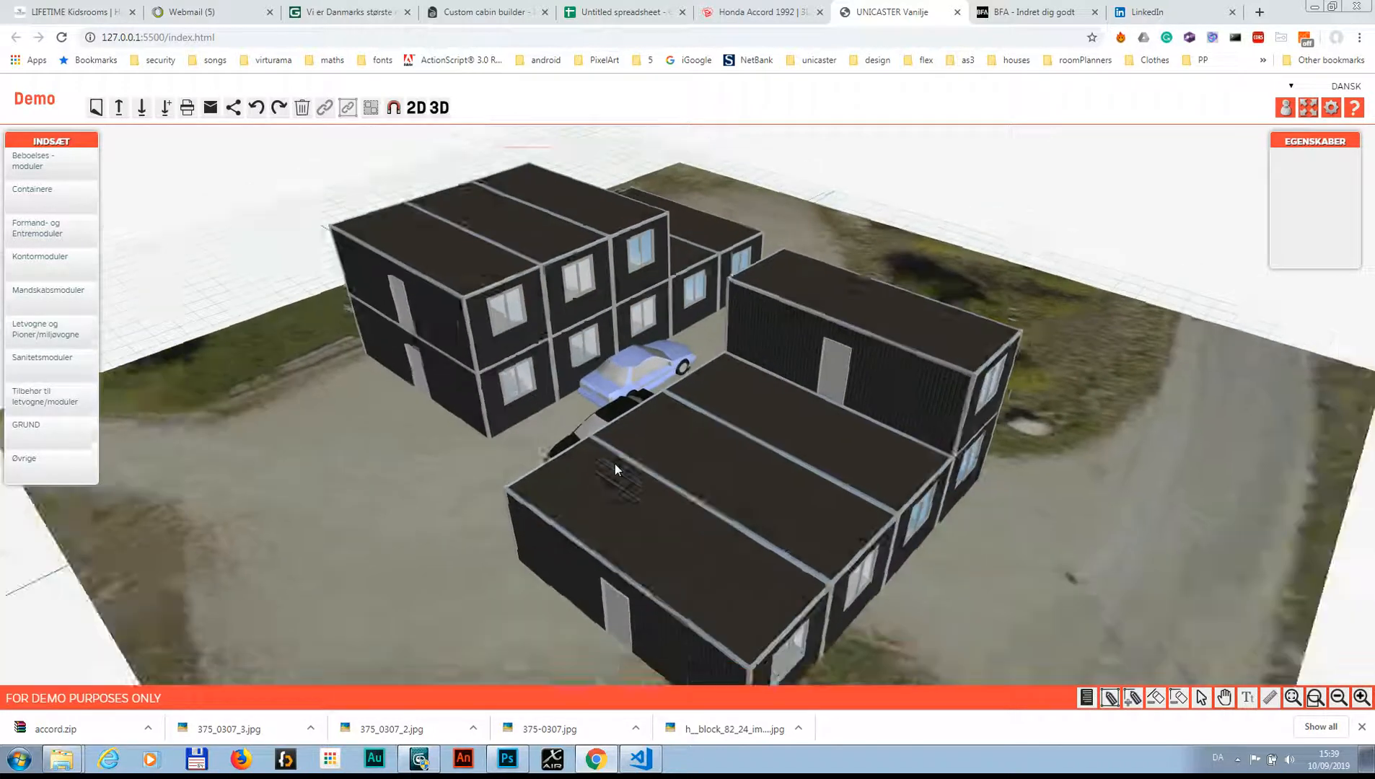
scroll(615, 464, down, 3)
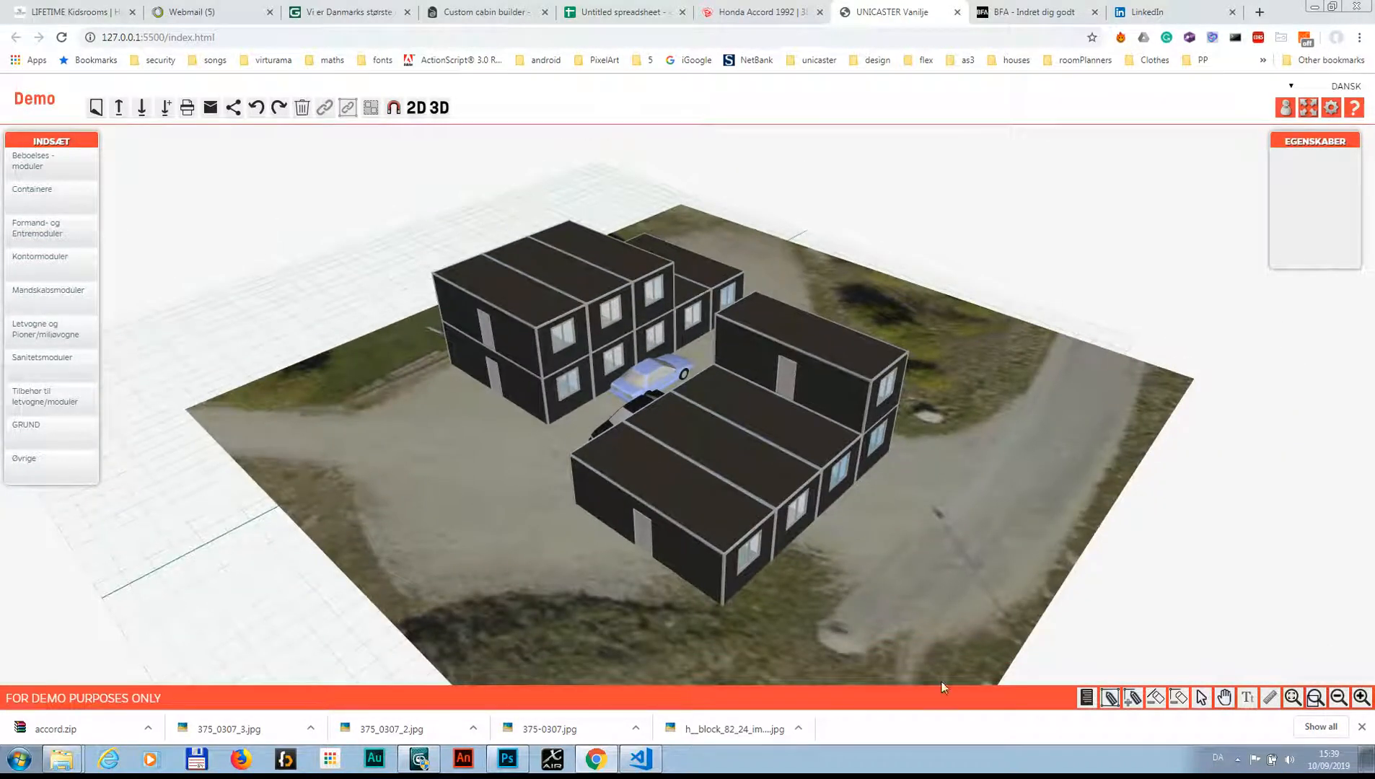
click(1087, 698)
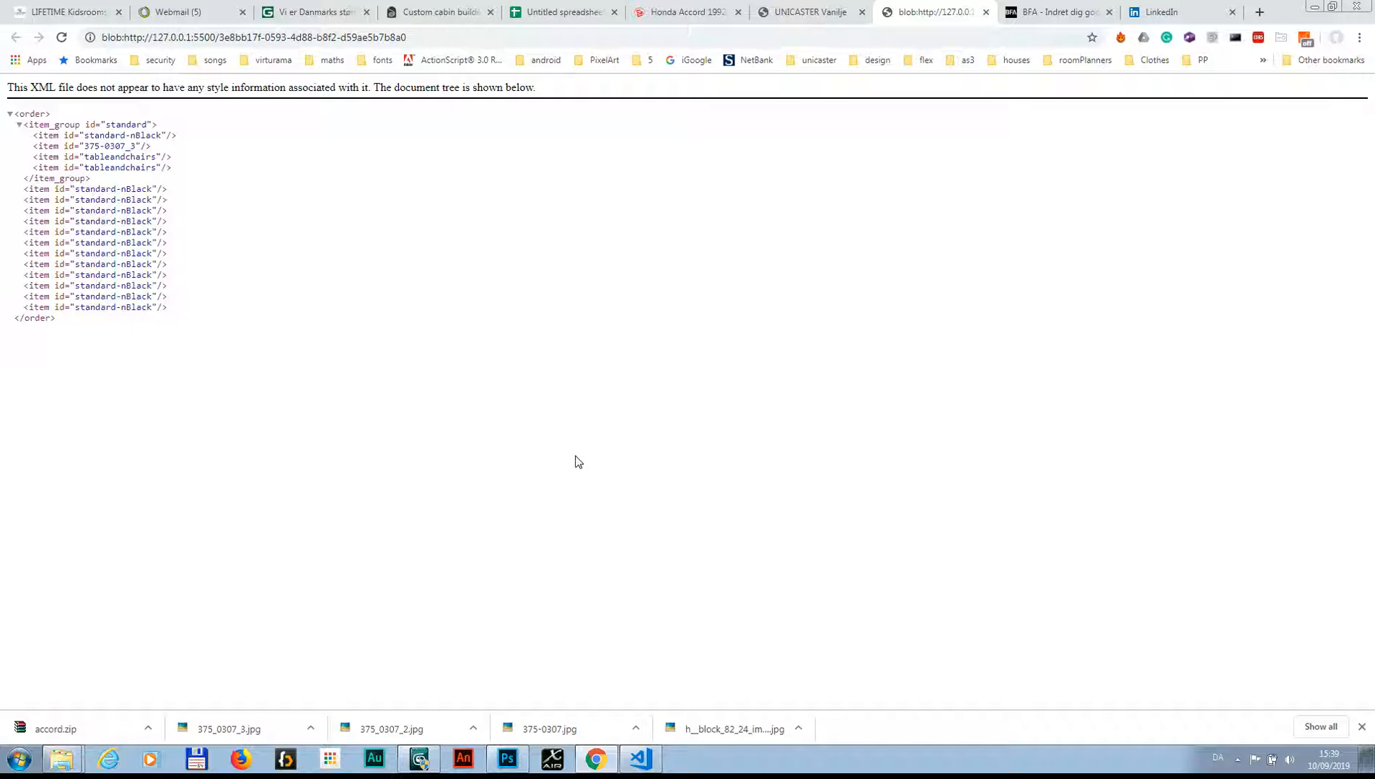
click(986, 12)
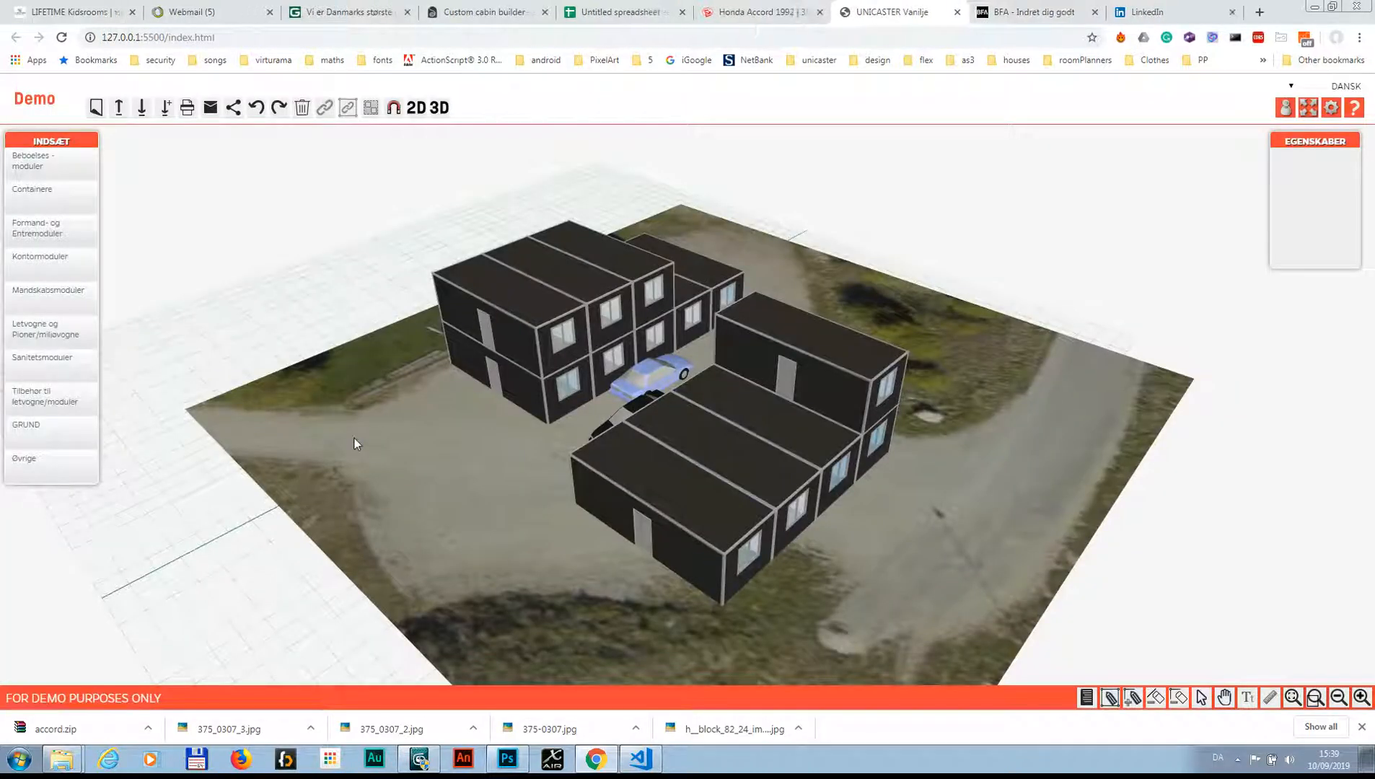